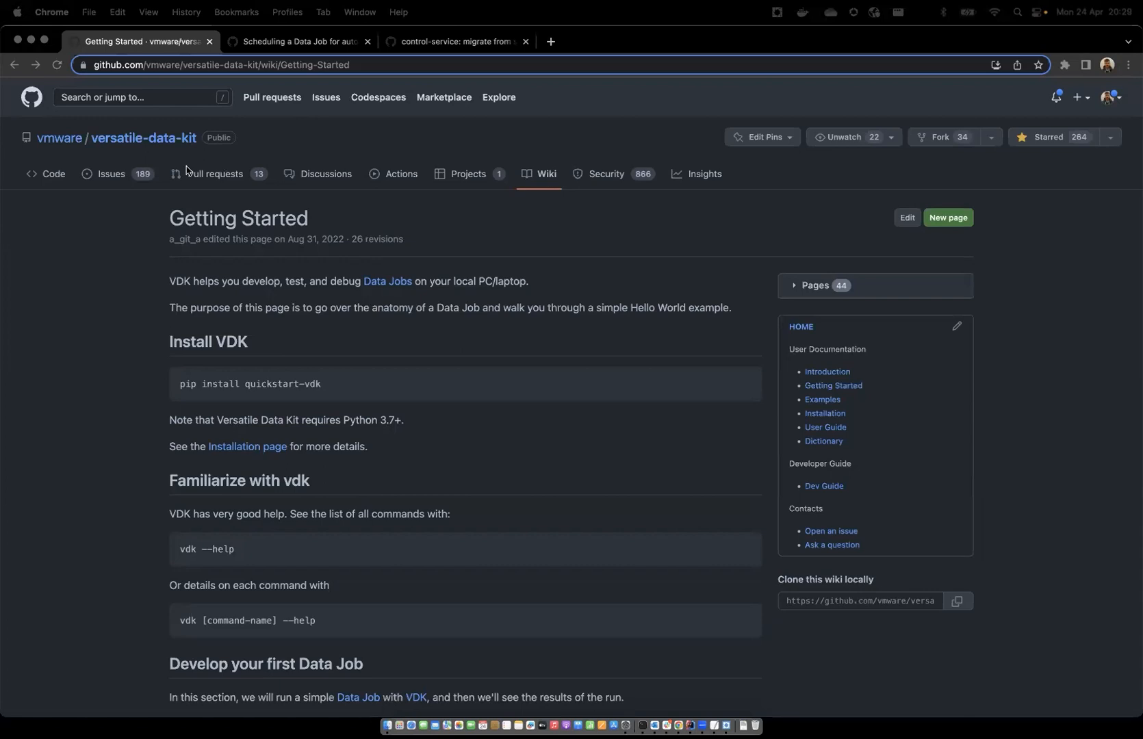
Read the prerequisites, SDK installation and Control Service server instructions on the wiki page about scheduling a Data Job for automatic execution
click(232, 45)
scroll(112, 161, up, 3)
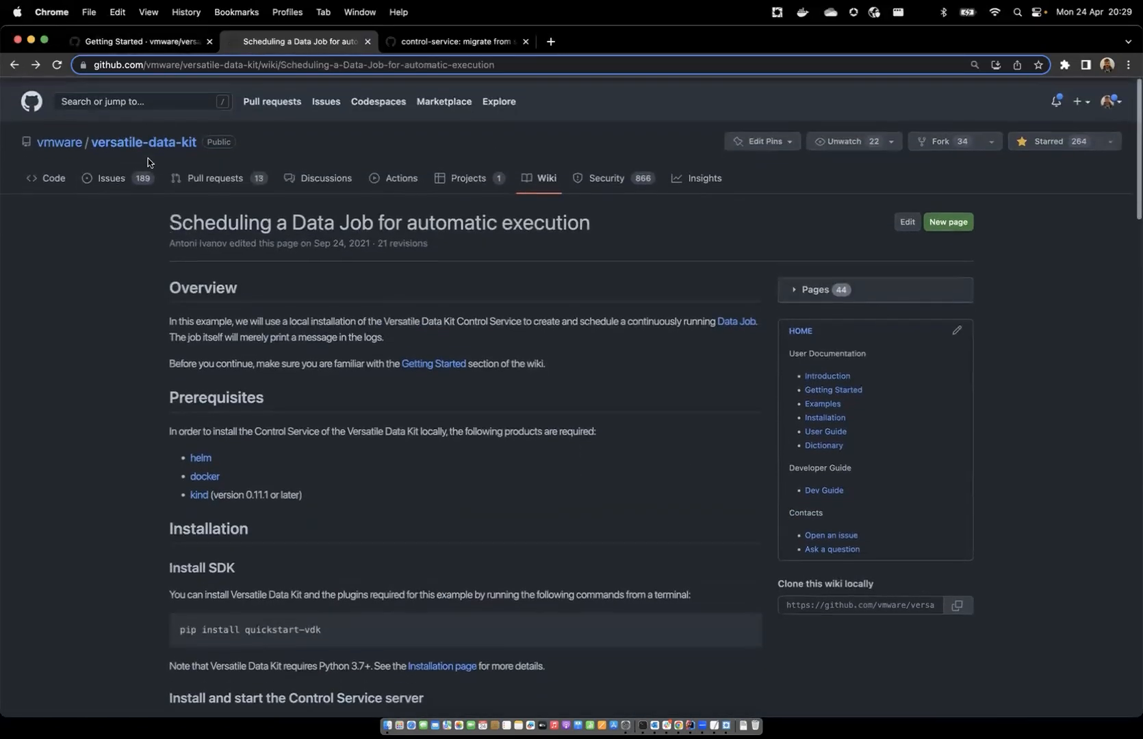
scroll(148, 162, down, 1)
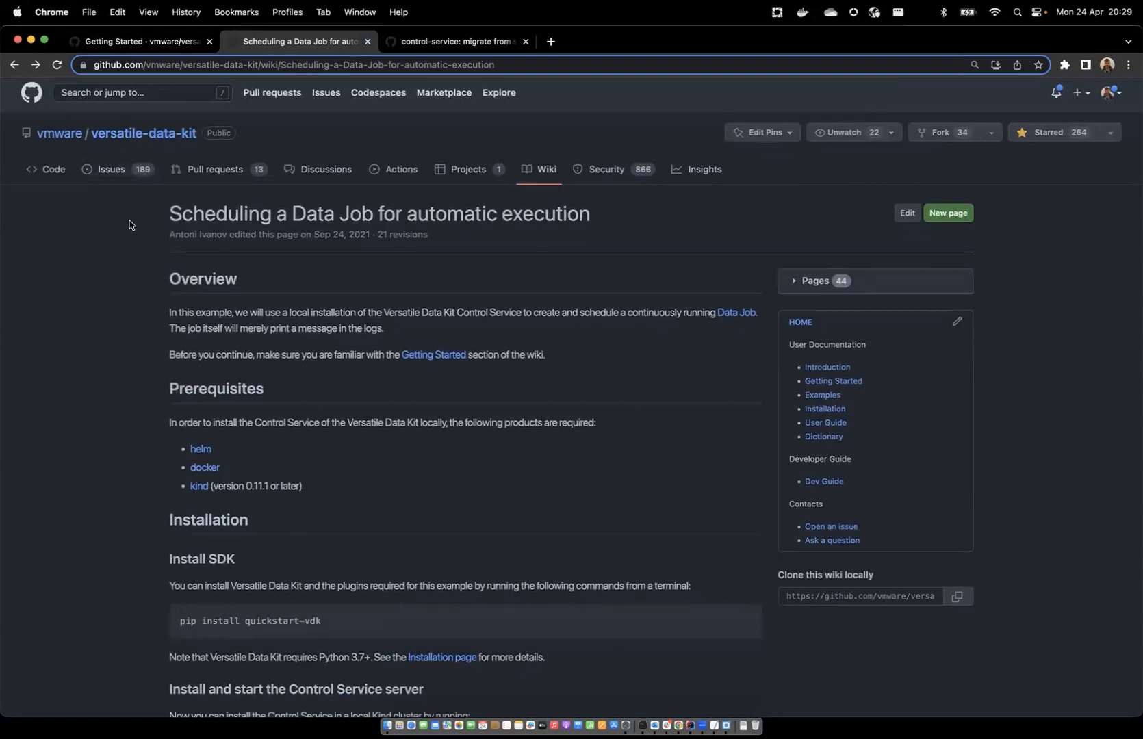
scroll(160, 263, down, 3)
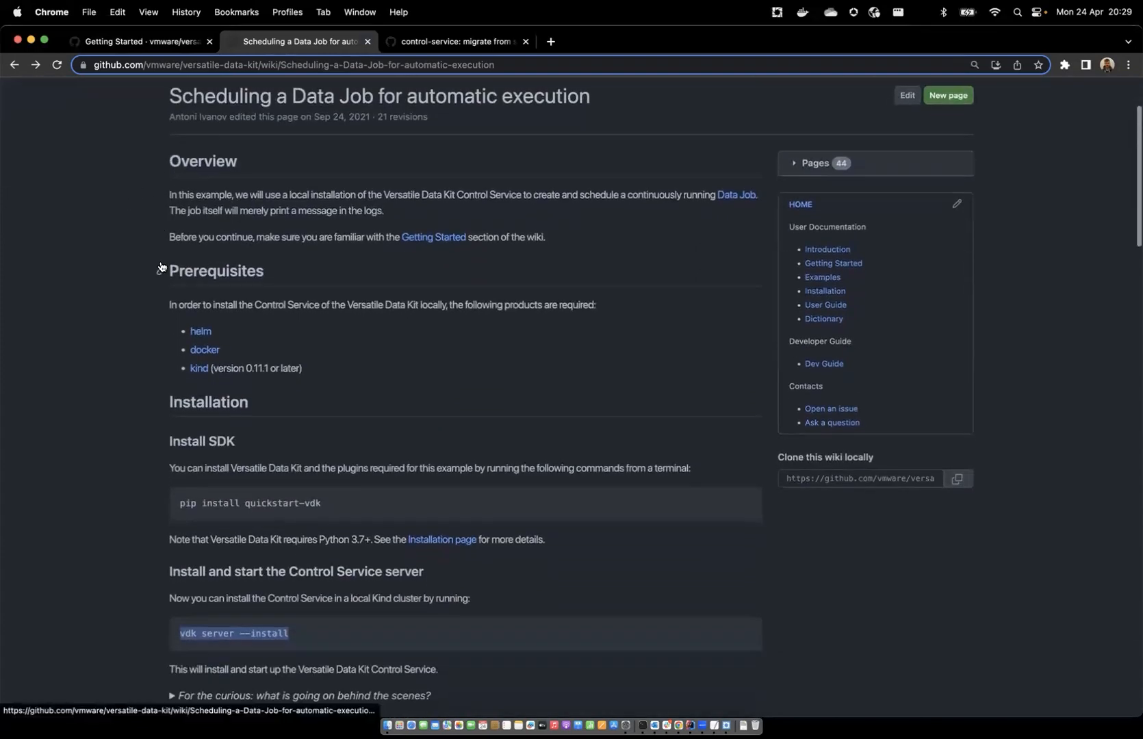
drag(193, 305, 262, 413)
click(264, 411)
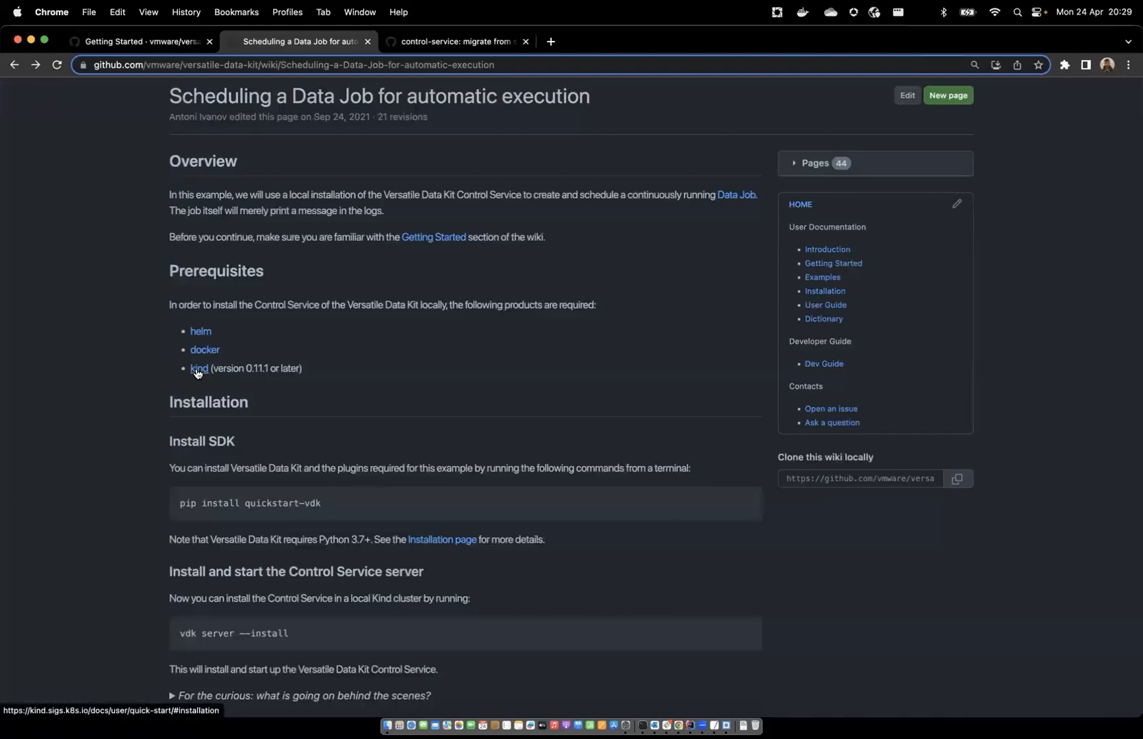
scroll(197, 372, down, 1)
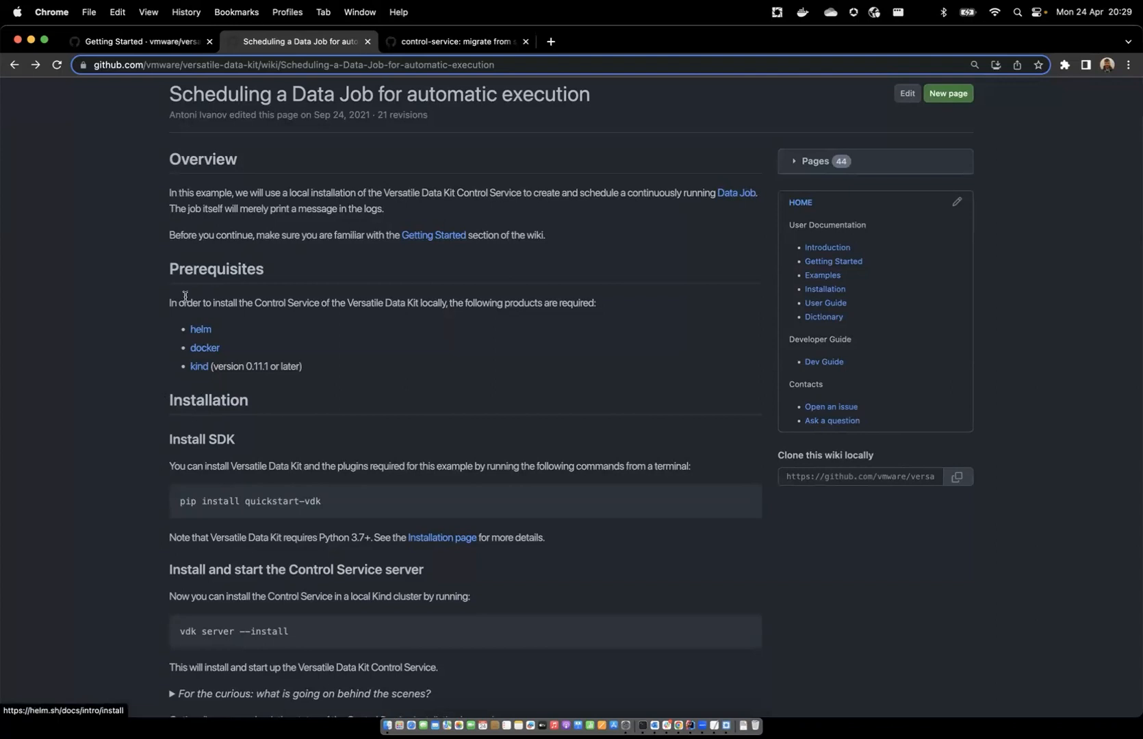
scroll(194, 523, down, 3)
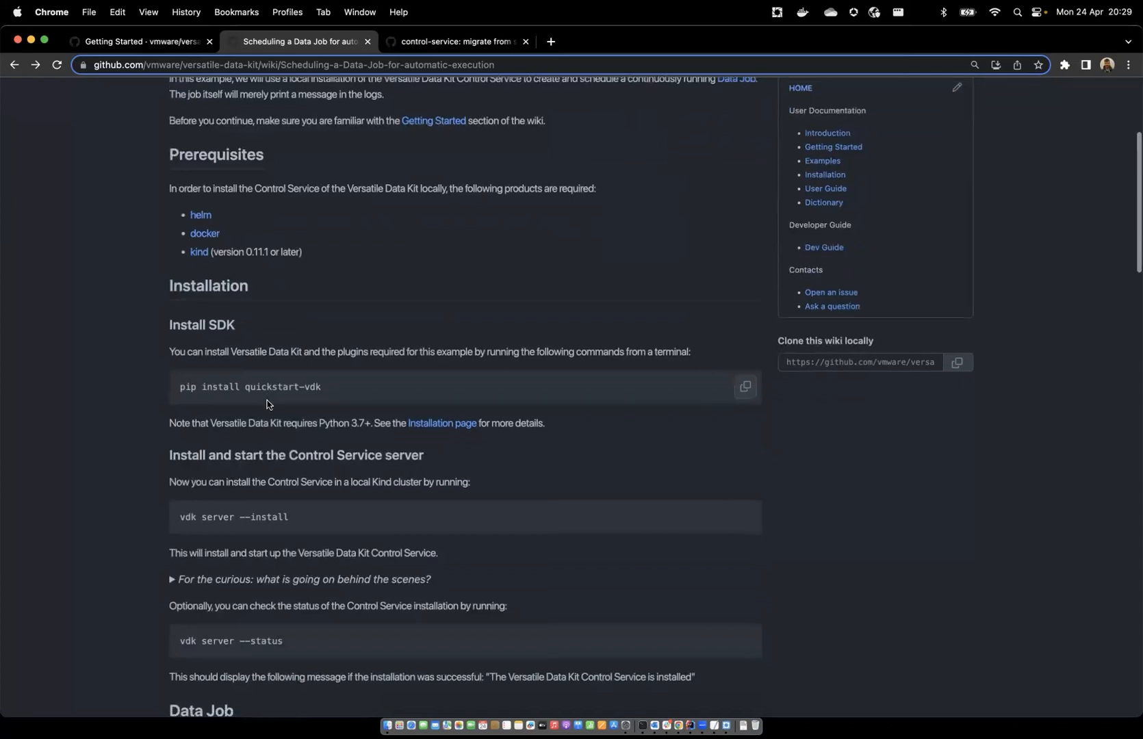
scroll(255, 594, down, 1)
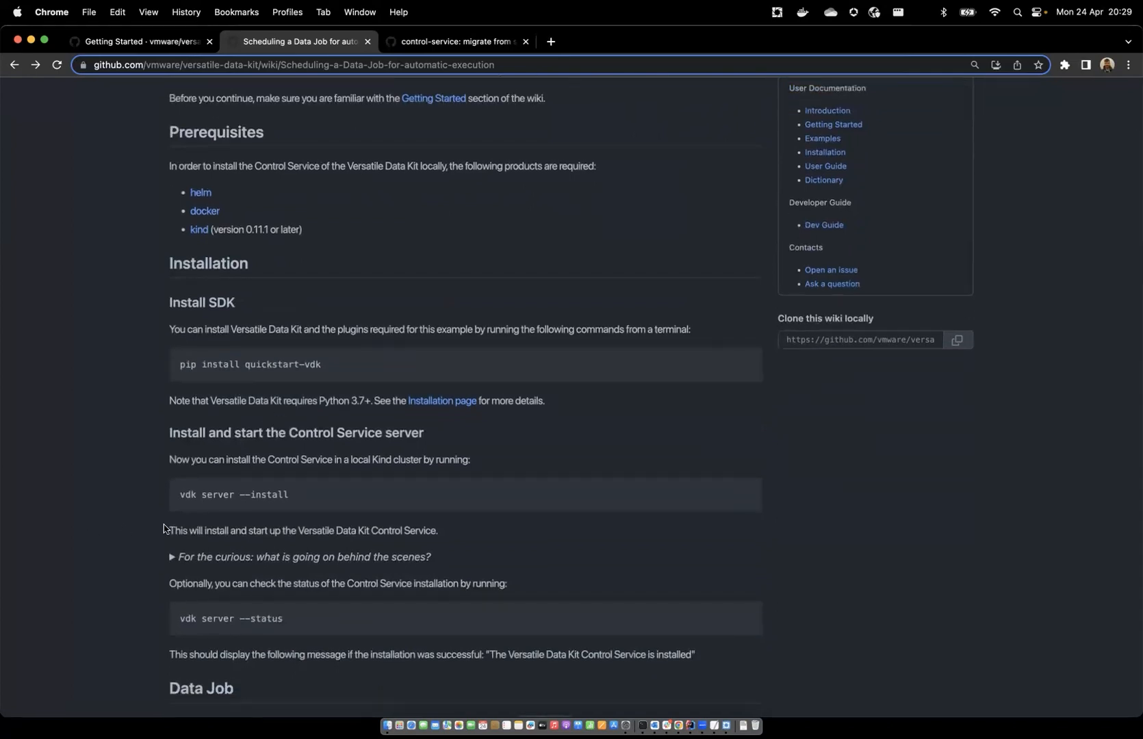
drag(242, 496, 307, 505)
scroll(188, 206, up, 1)
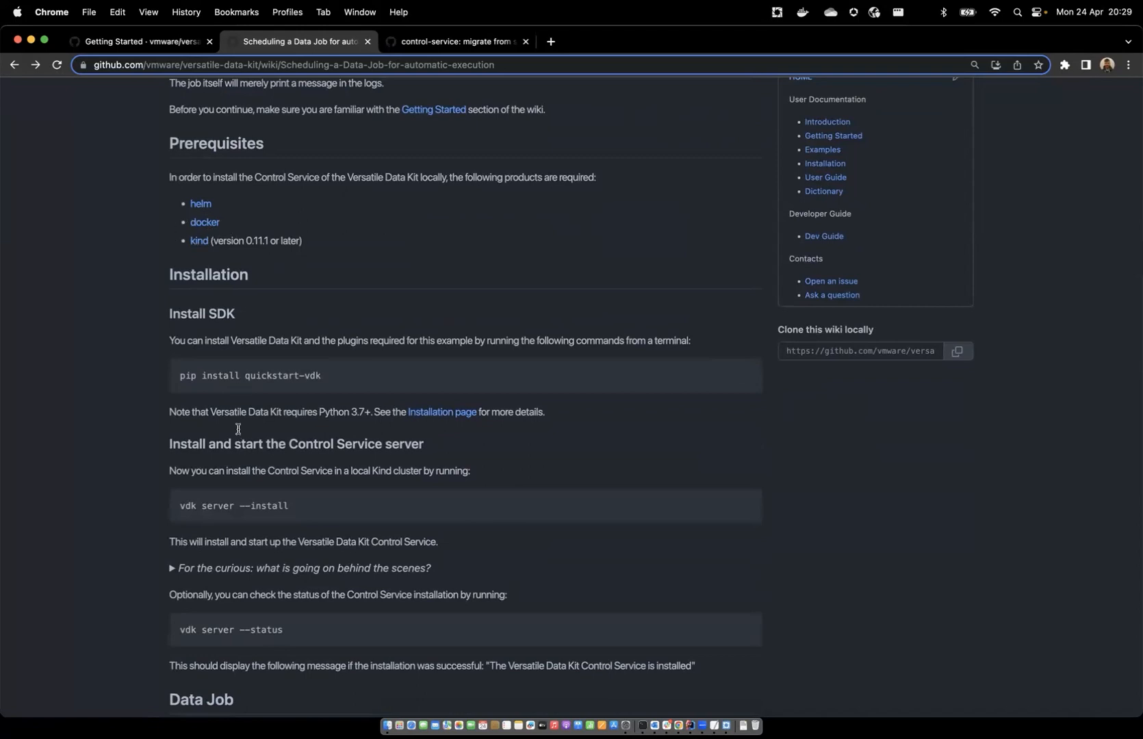
Switch to IntelliJ IDEA and install the VDK Control Service from the terminal with vdk server --install
key(super+Tab)
click(289, 507)
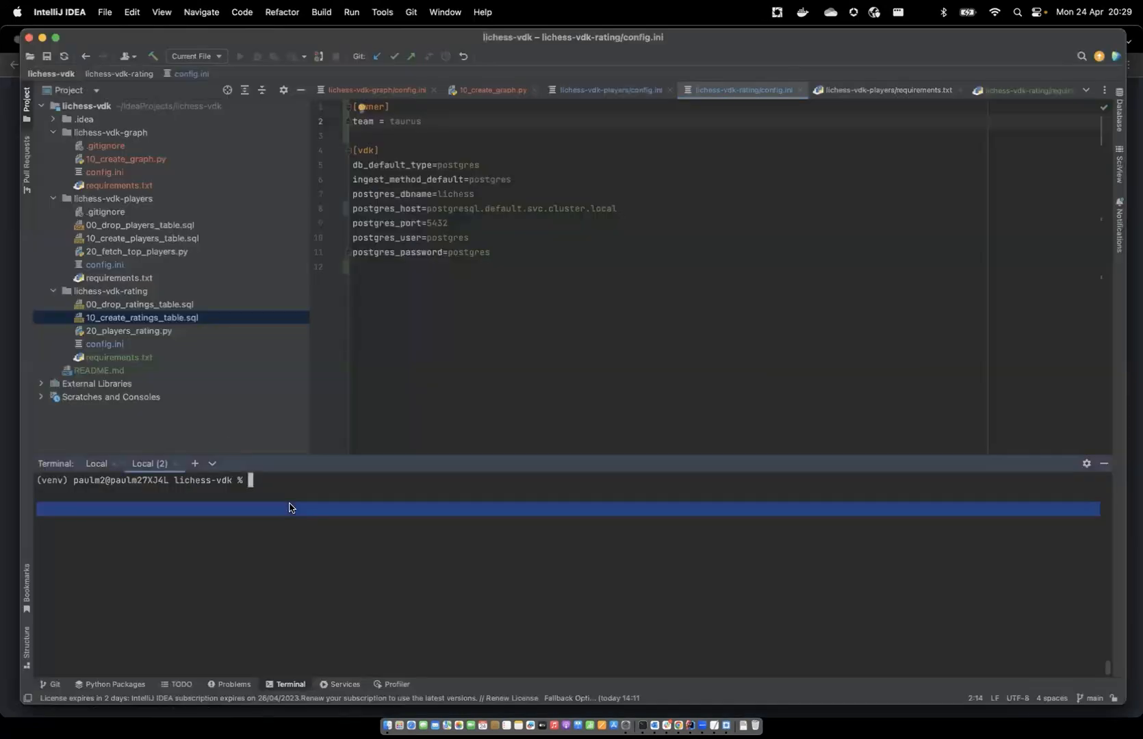
text(vdk server --install)
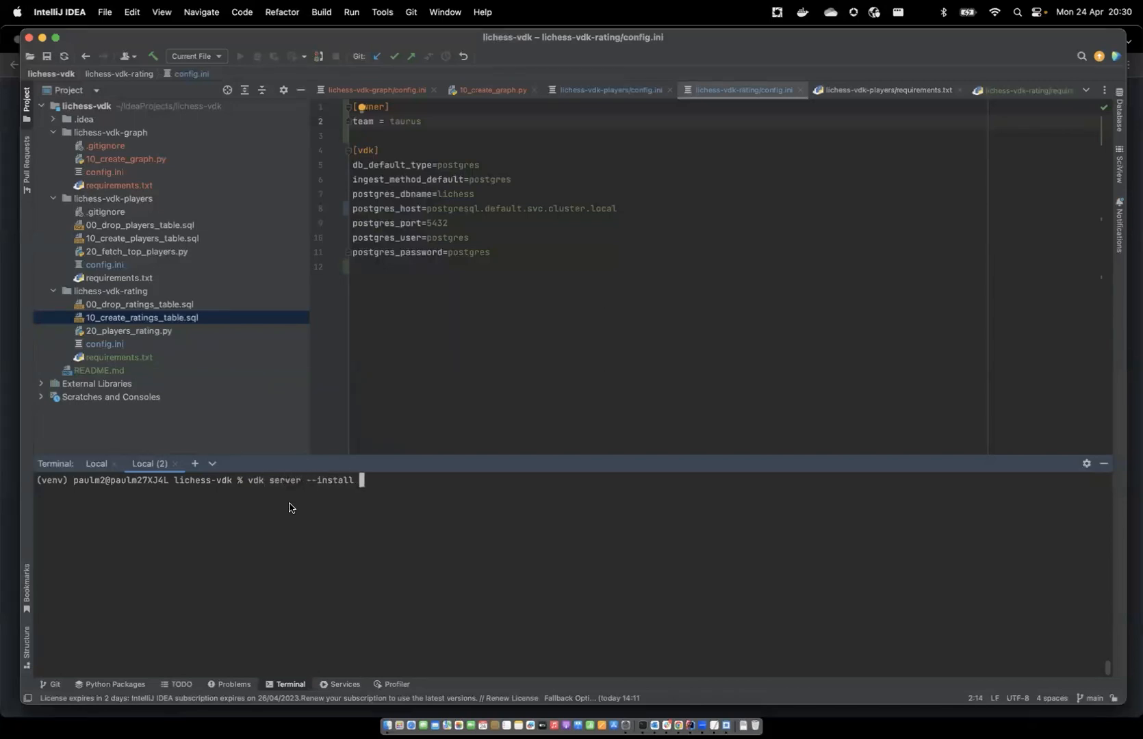
key(Return)
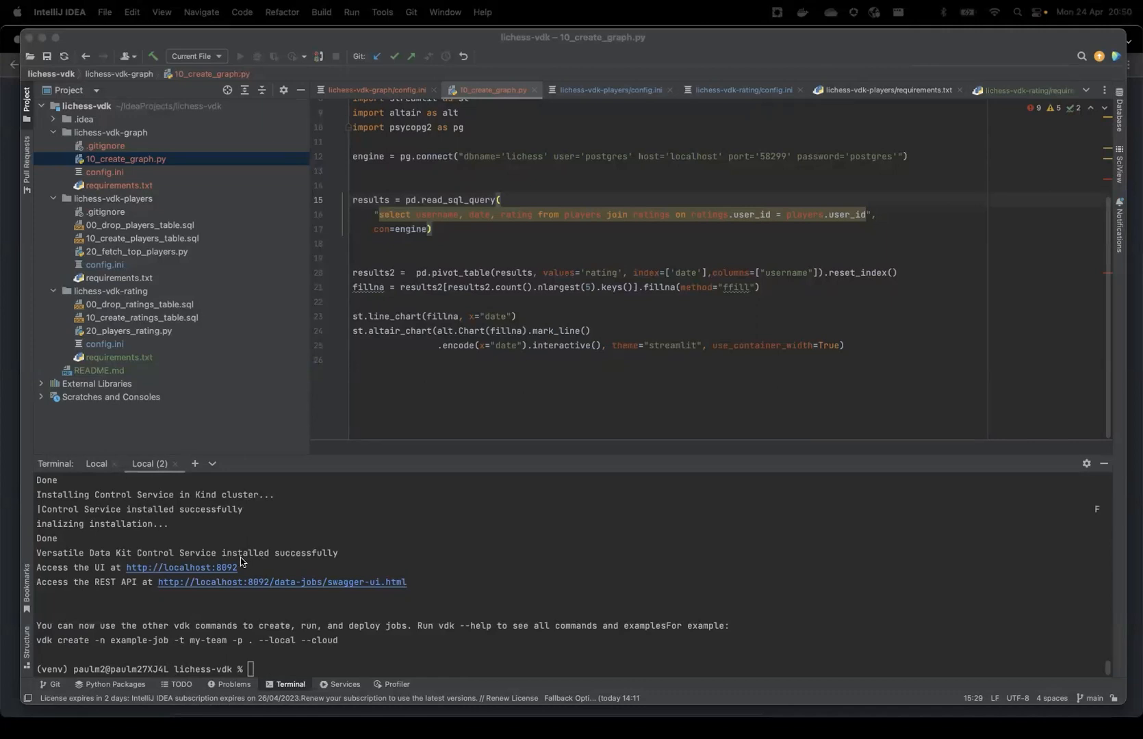
scroll(211, 568, up, 1)
scroll(214, 554, down, 1)
click(182, 568)
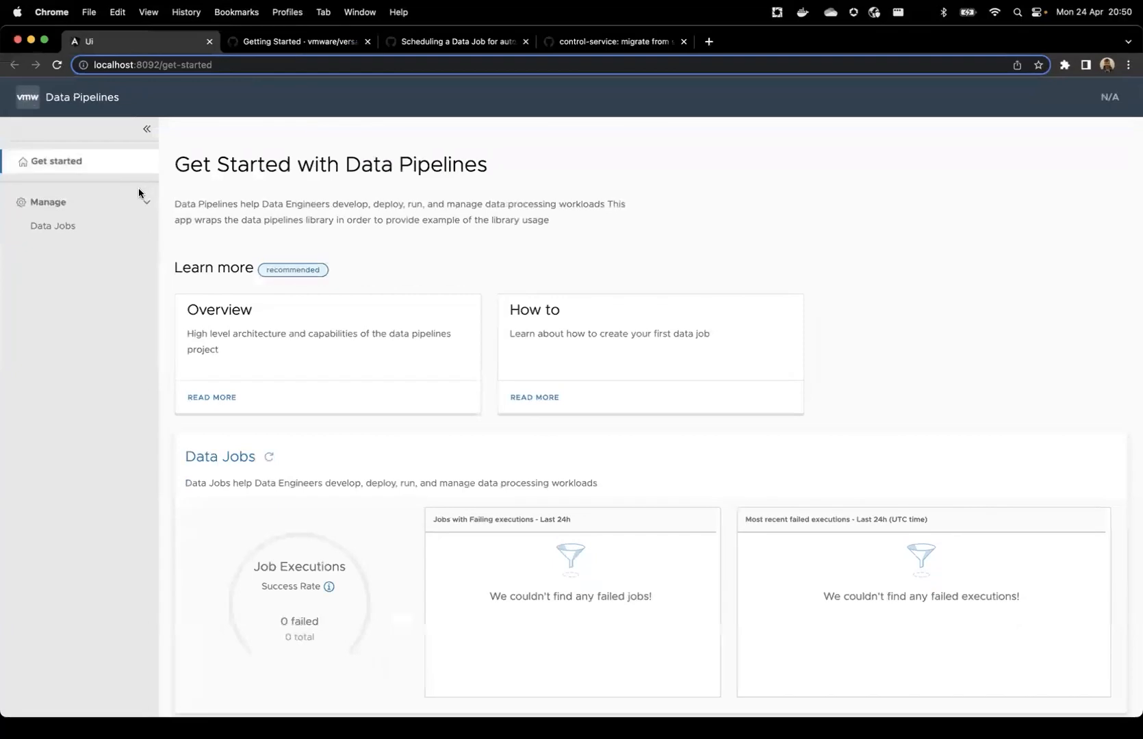
click(100, 232)
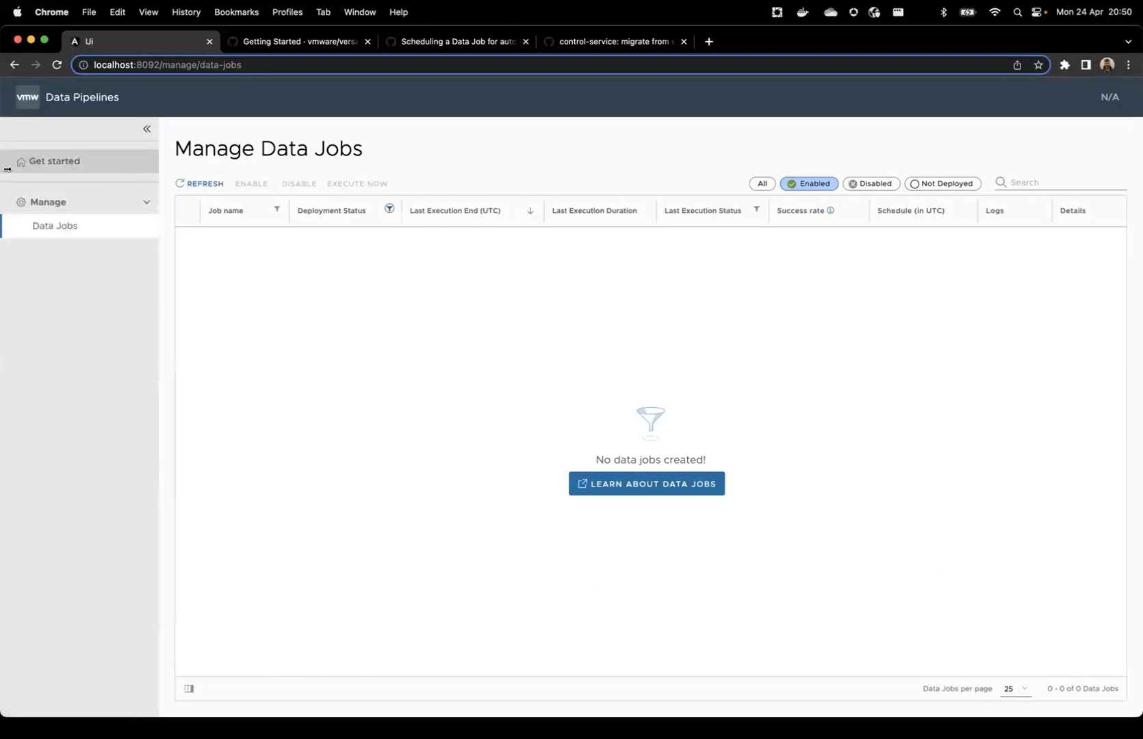
click(99, 169)
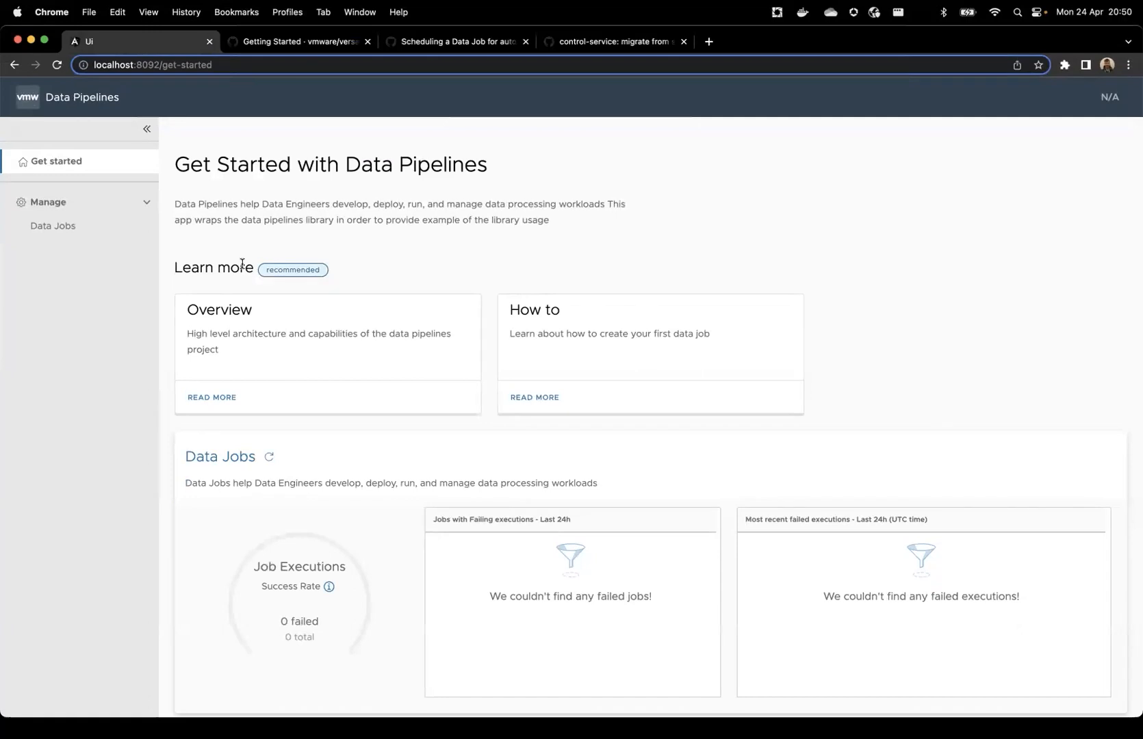
scroll(237, 262, down, 1)
scroll(237, 262, up, 1)
scroll(236, 265, down, 3)
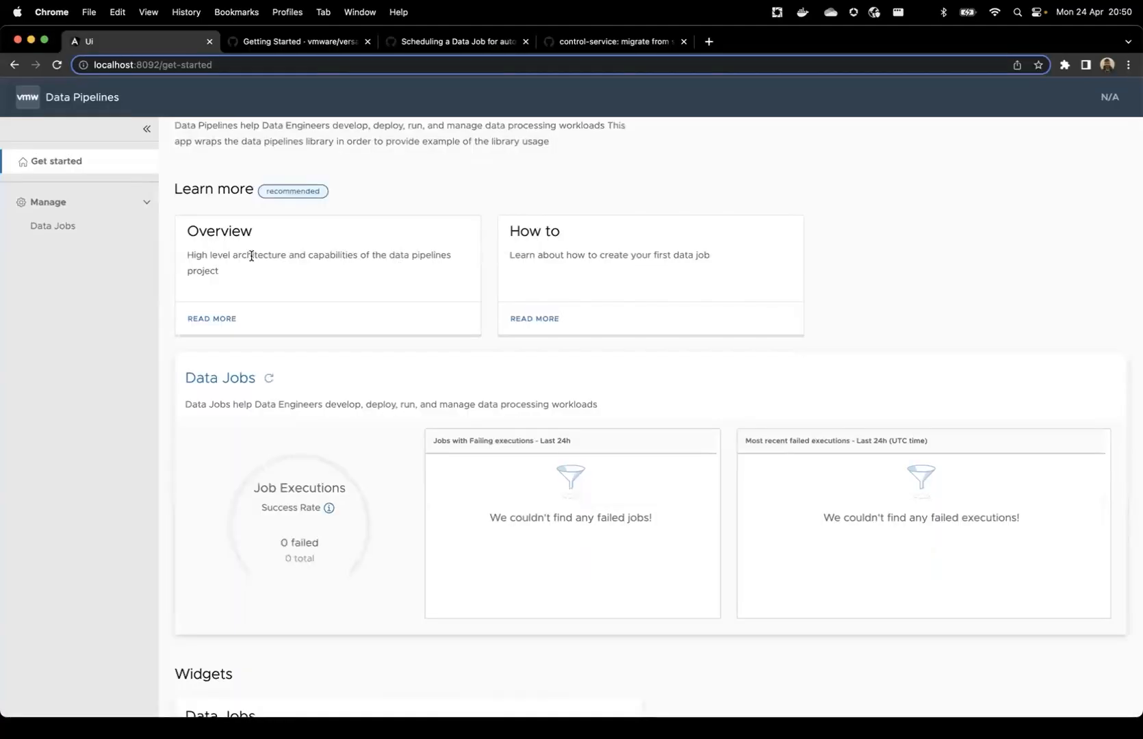
Return to IntelliJ IDEA, collapse the lichess-vdk-graph folder and go through the project files of lichess-vdk-players down to lichess-vdk-rating
key(super+Tab)
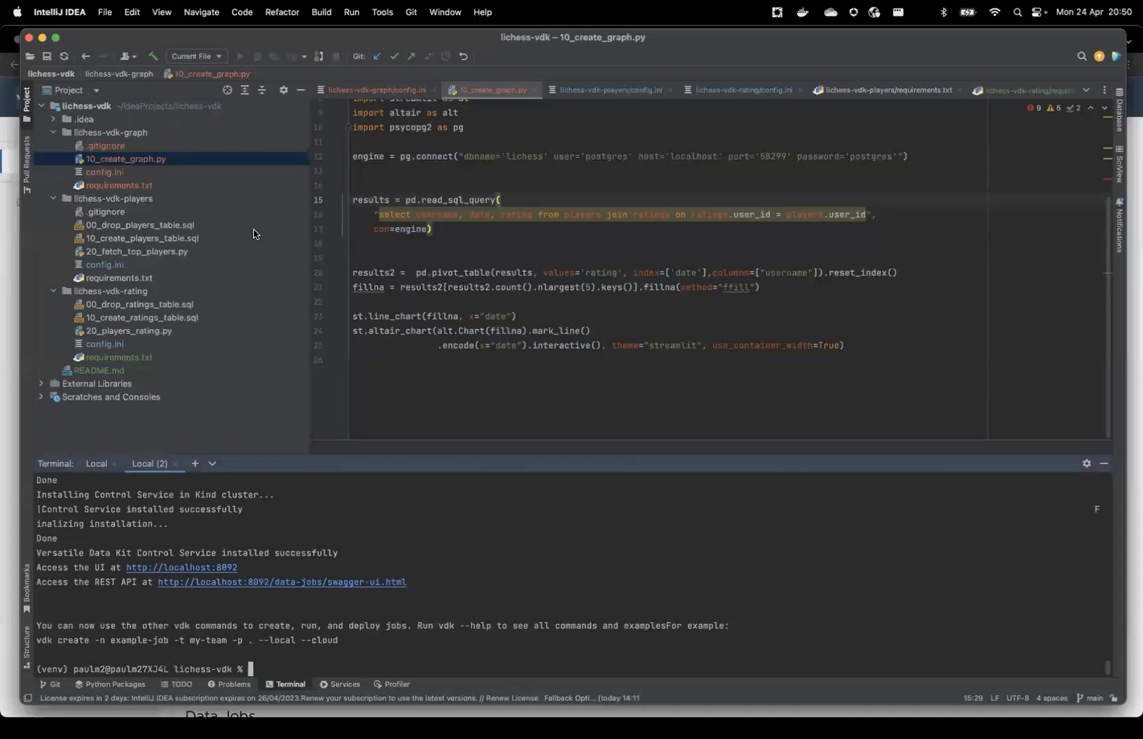
click(110, 138)
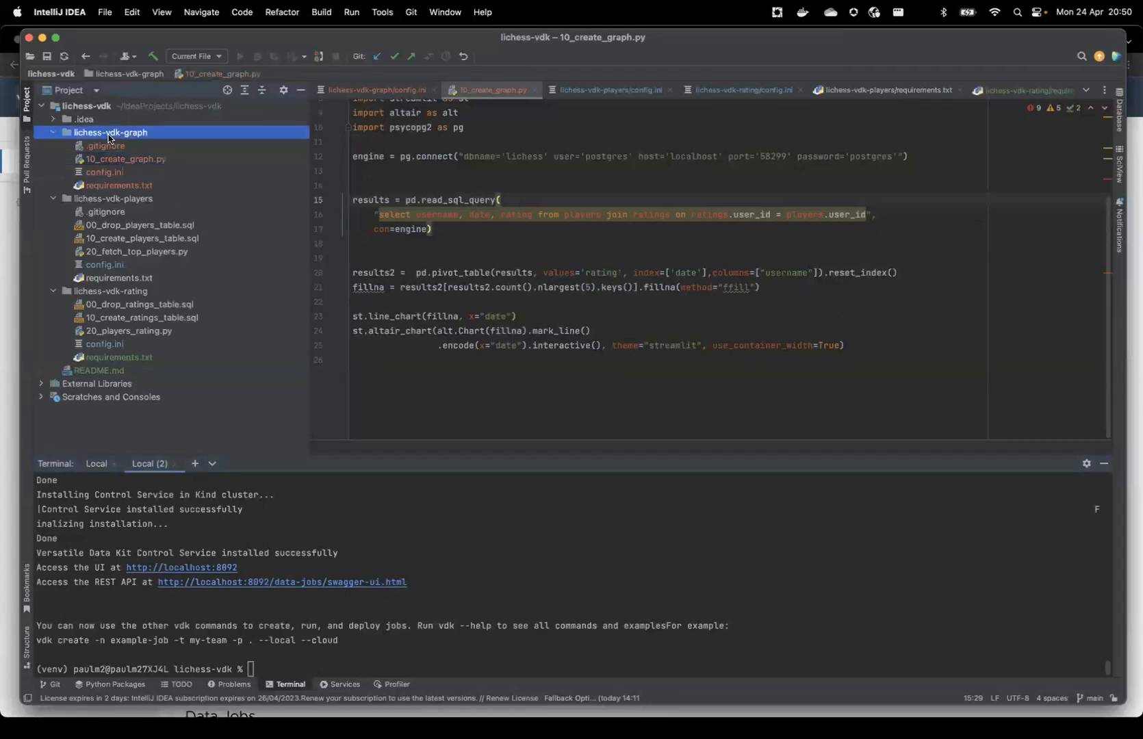
key(Left)
key(Down)
key(Down)
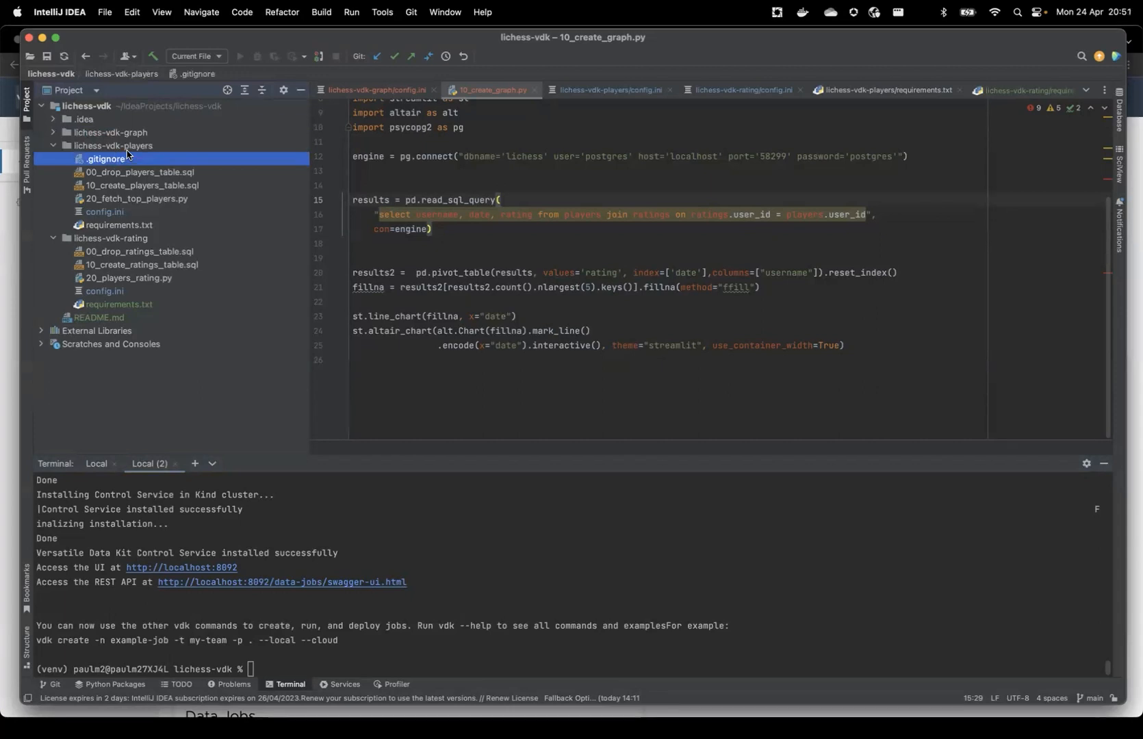
key(Down)
key(Down)
key(Down)
key(Down)
key(Down)
key(Down)
key(Down)
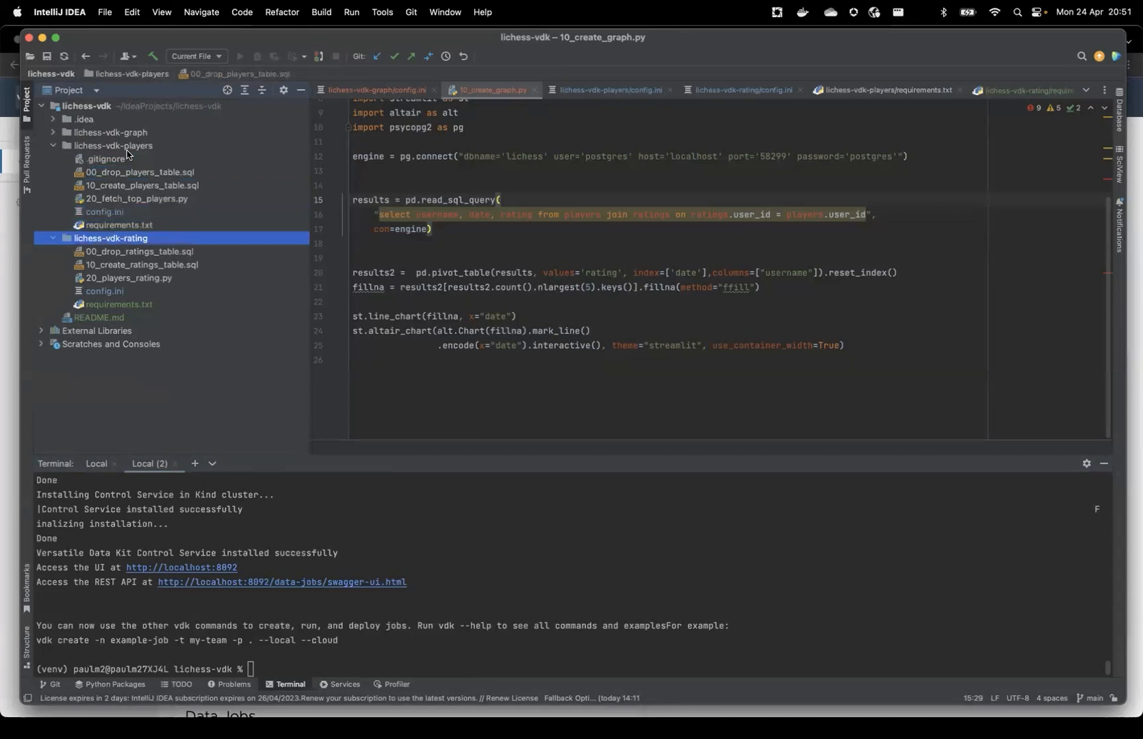
key(Up)
key(Up)
key(Up)
key(Up)
key(Up)
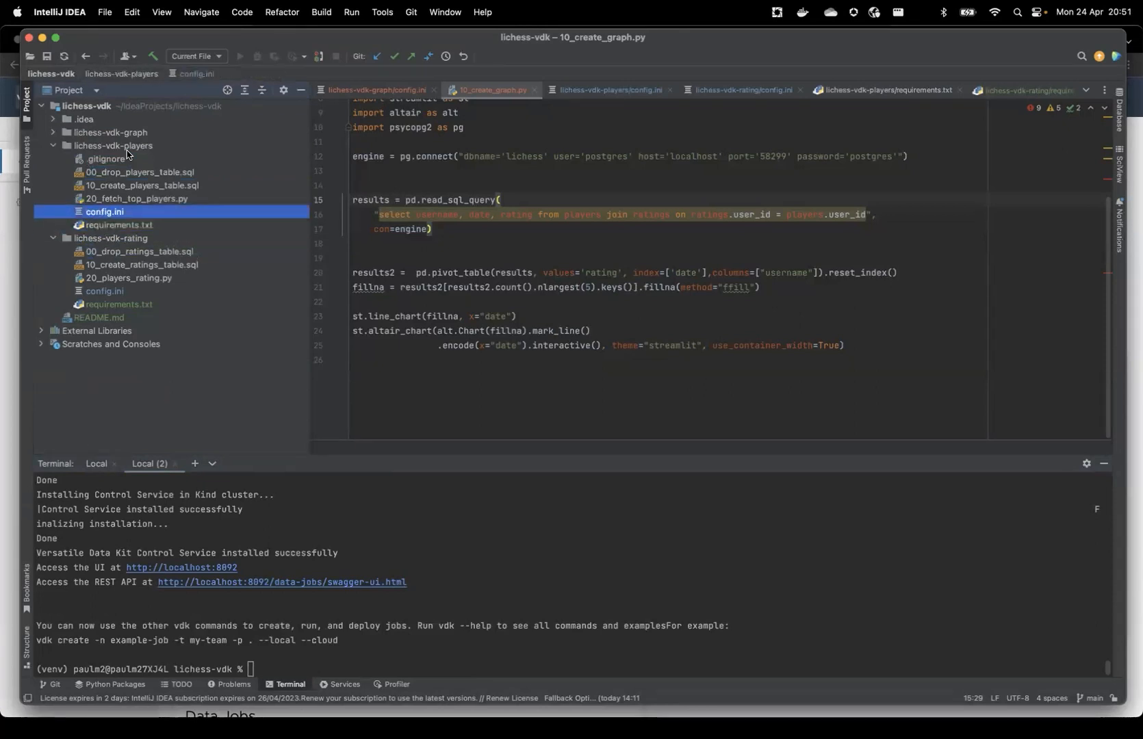
key(Up)
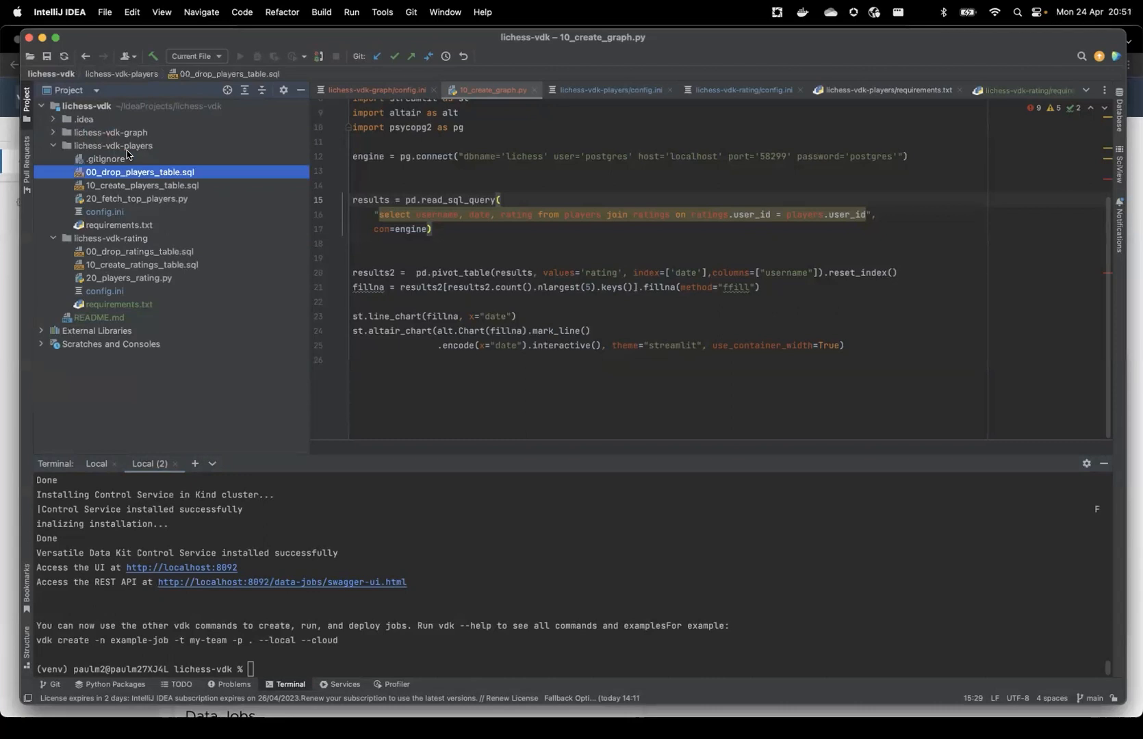
key(Down)
key(Down)
key(Down)
key(Down)
key(Down)
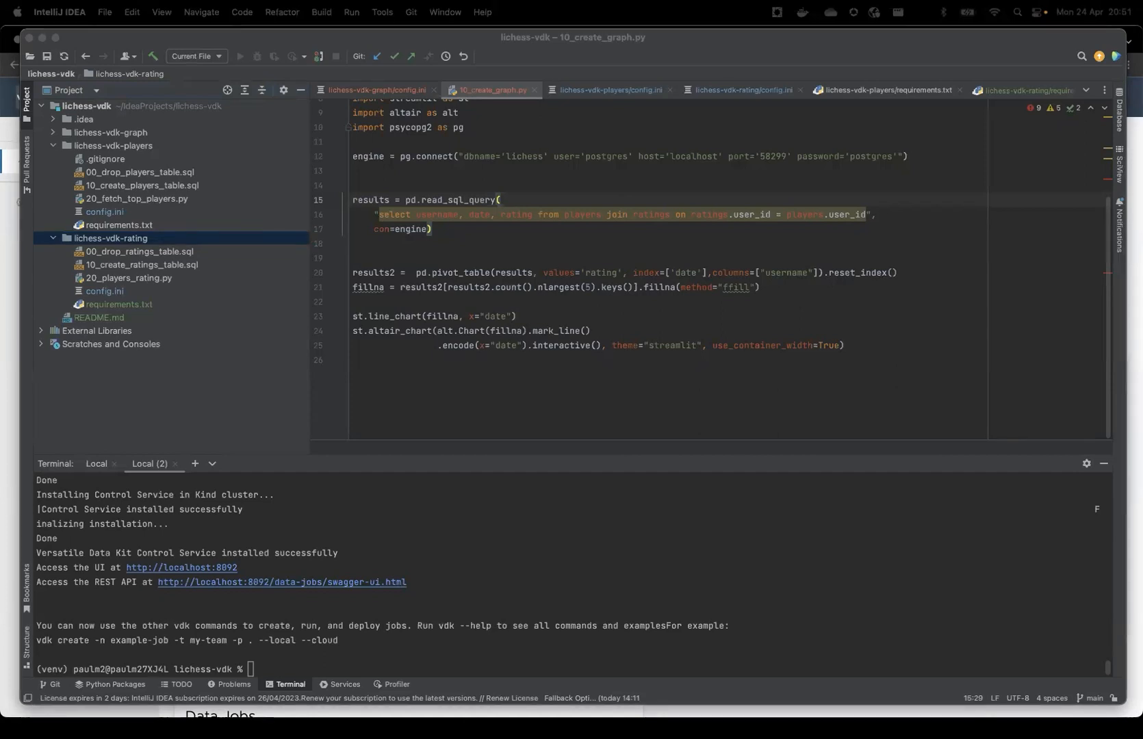
Install the bitnami/postgresql Helm chart as postgresql, supplying the database password, username postgres and database lichess, and look over the output
click(705, 621)
key(super+v)
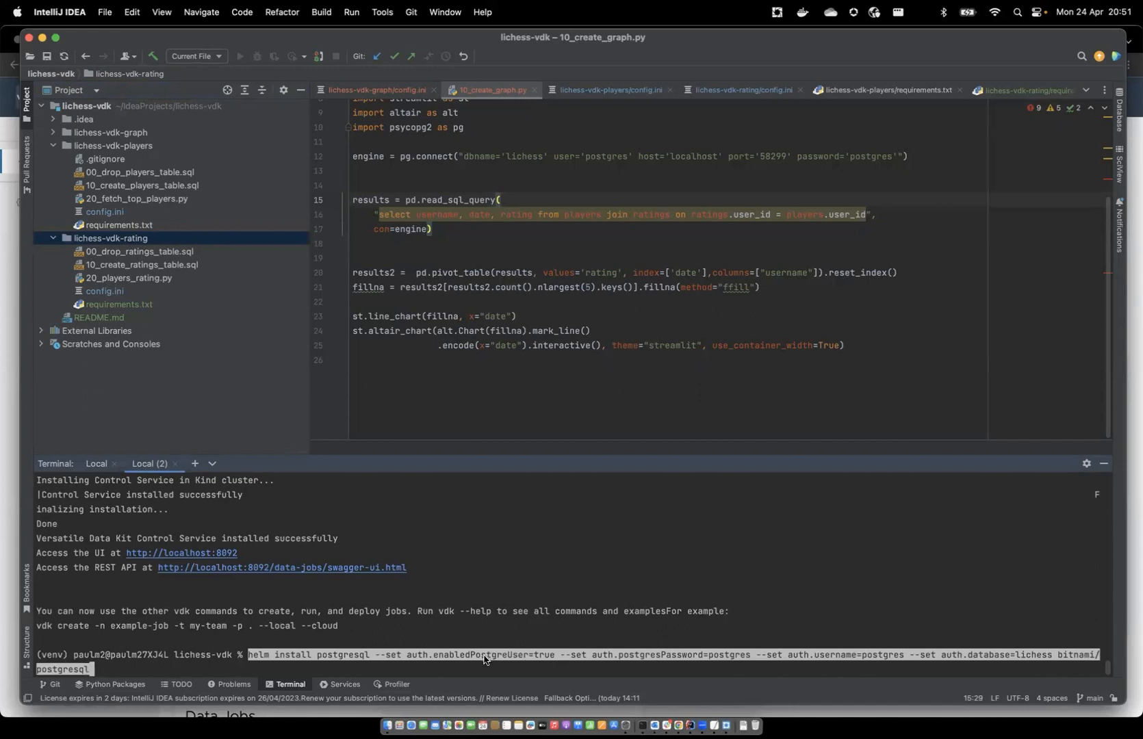
key(Return)
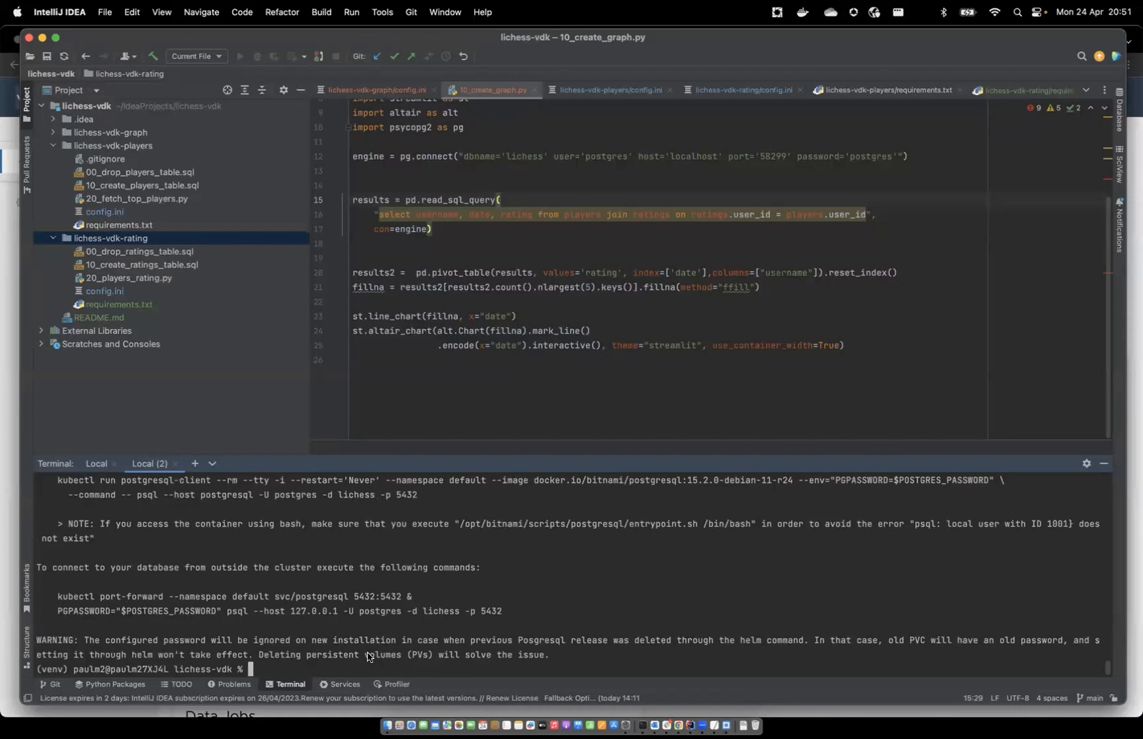
scroll(295, 587, up, 10)
scroll(296, 587, down, 10)
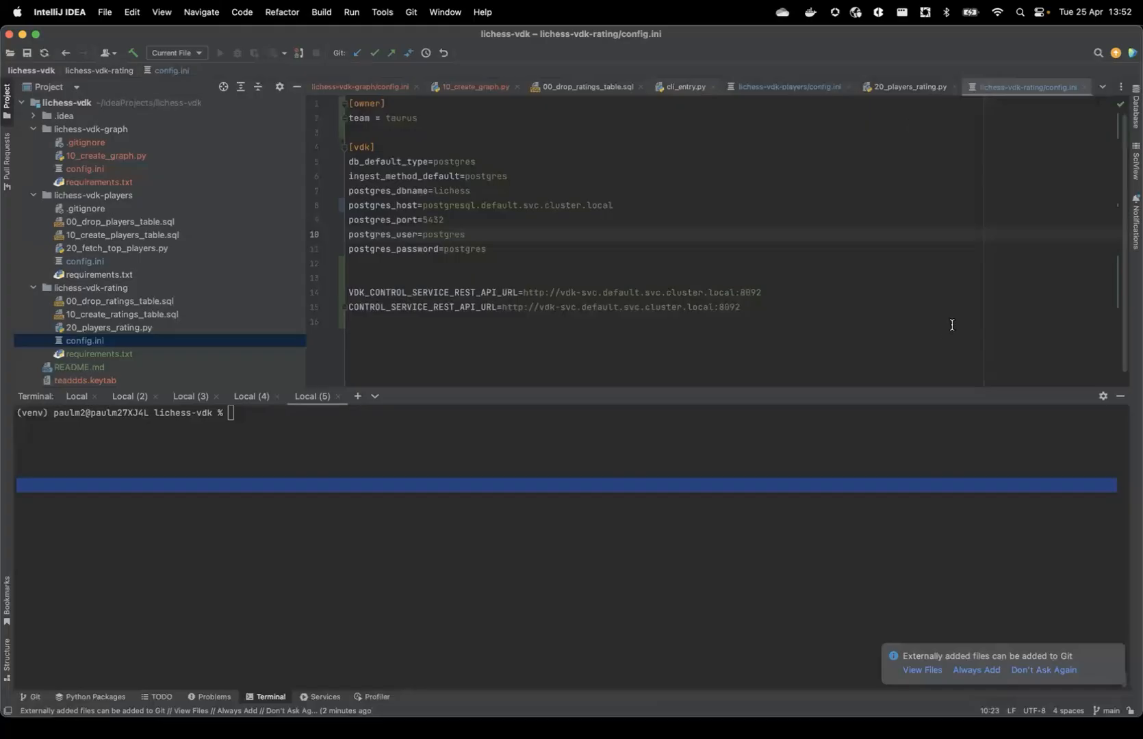
click(947, 320)
click(914, 279)
click(728, 415)
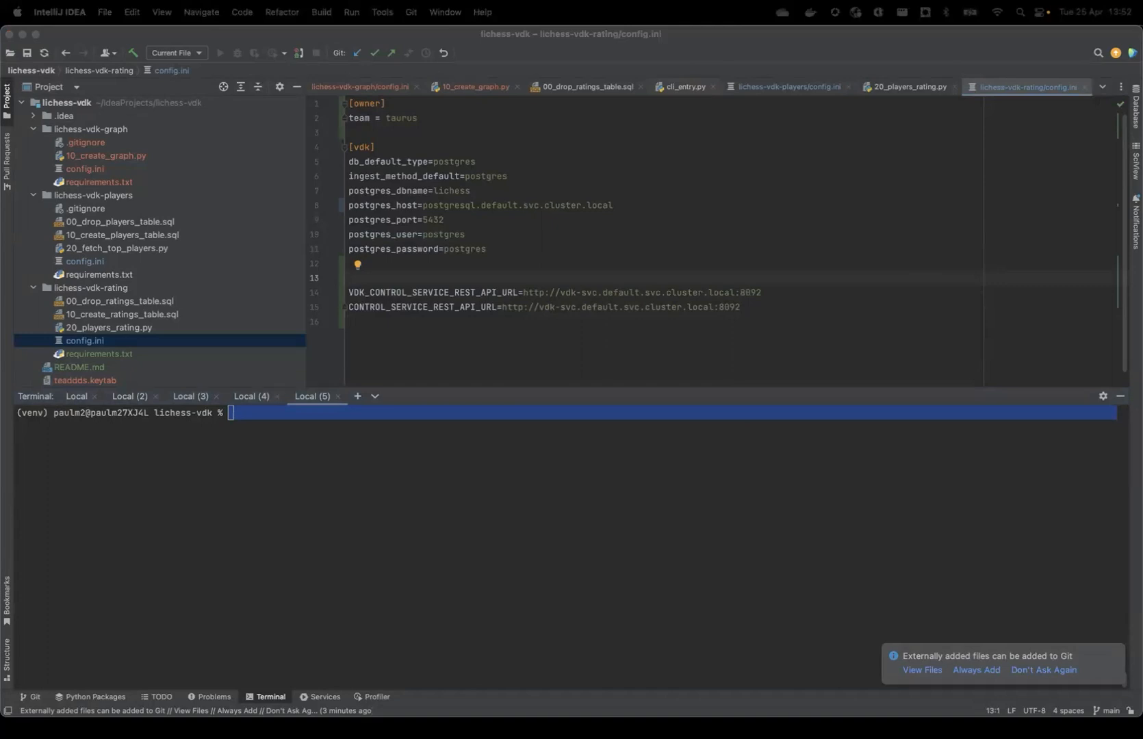
Create the cloud data job lichess-vdk-players for team taurus with vdk create, and remove the Enabled filter from the job list in Chrome
click(378, 503)
text(vdk create -t taurus -n lichess-vdk-players --cloud)
key(Return)
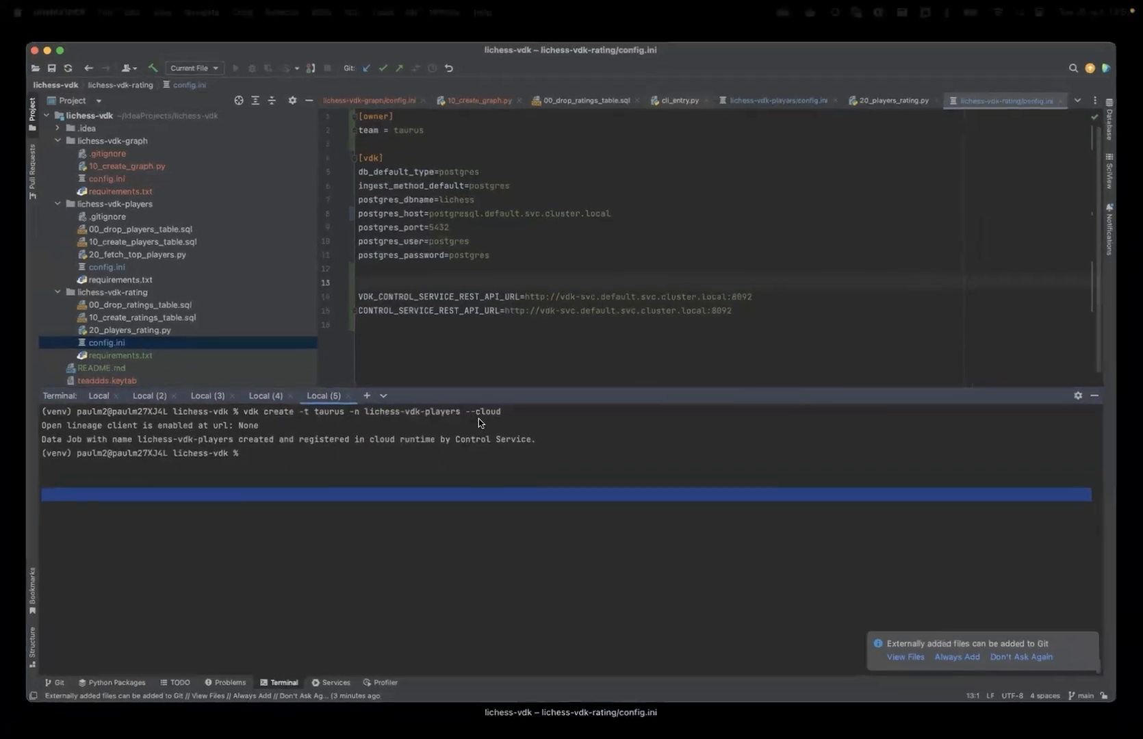
key(super+Tab)
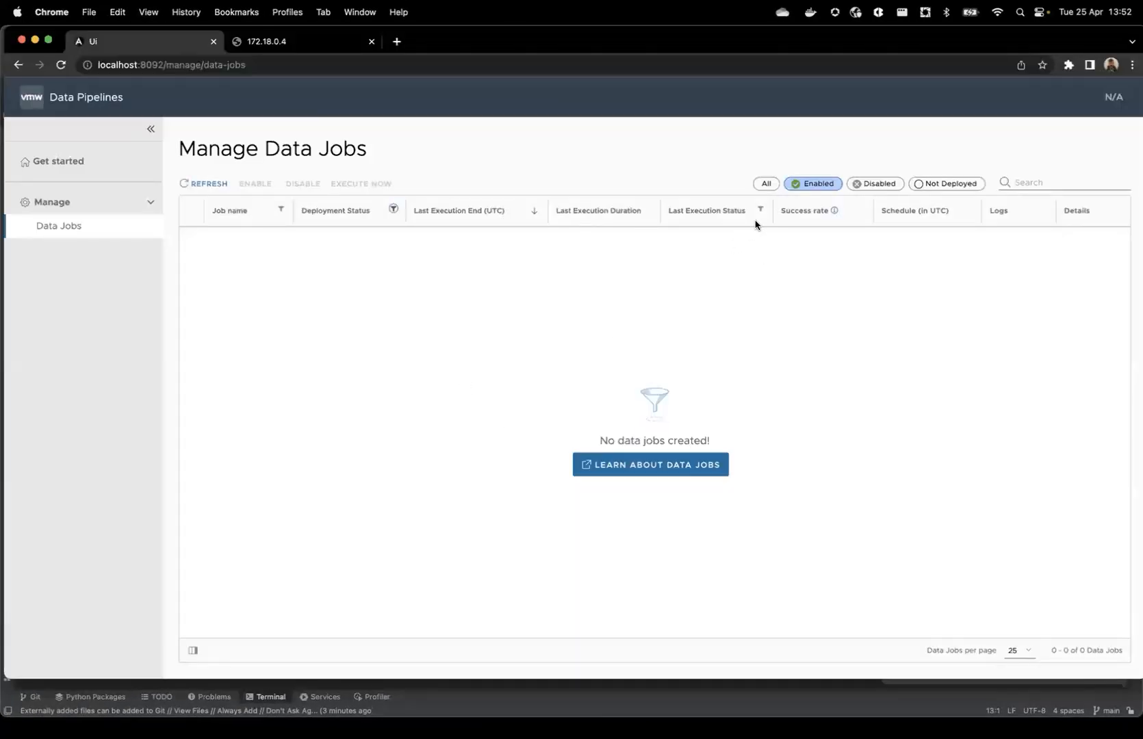
click(819, 184)
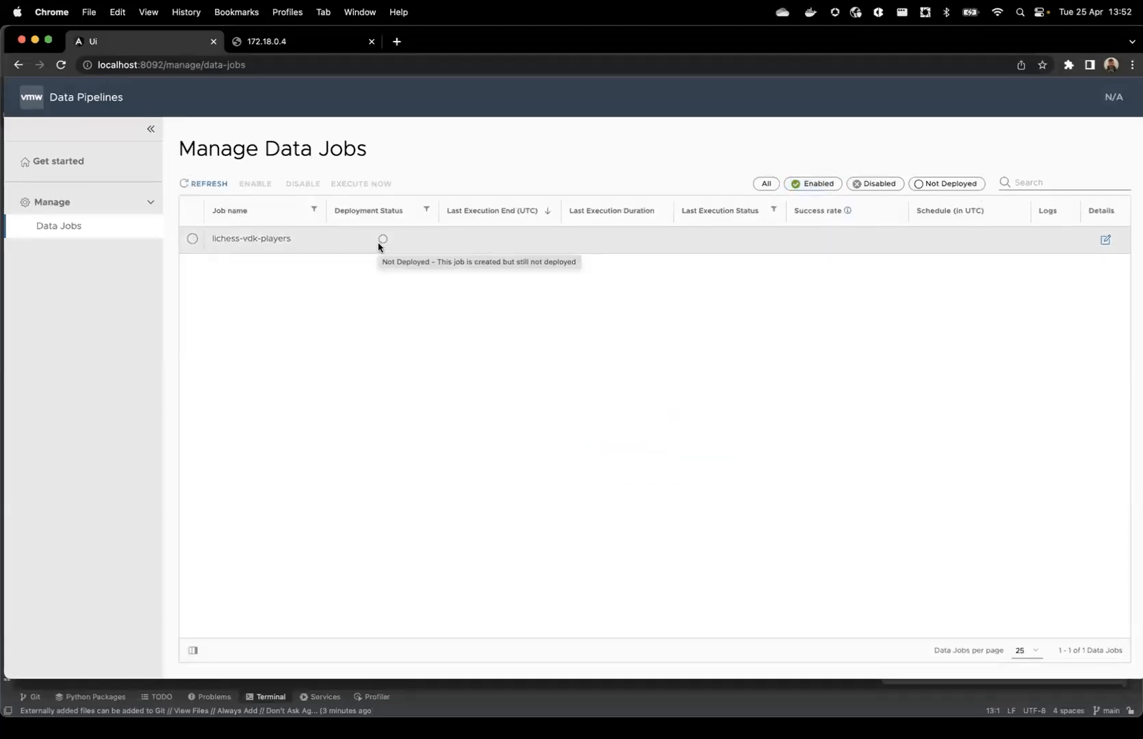
Switch back to IntelliJ IDEA and start a data job deployment in the terminal with vdk deploy
key(super+Tab)
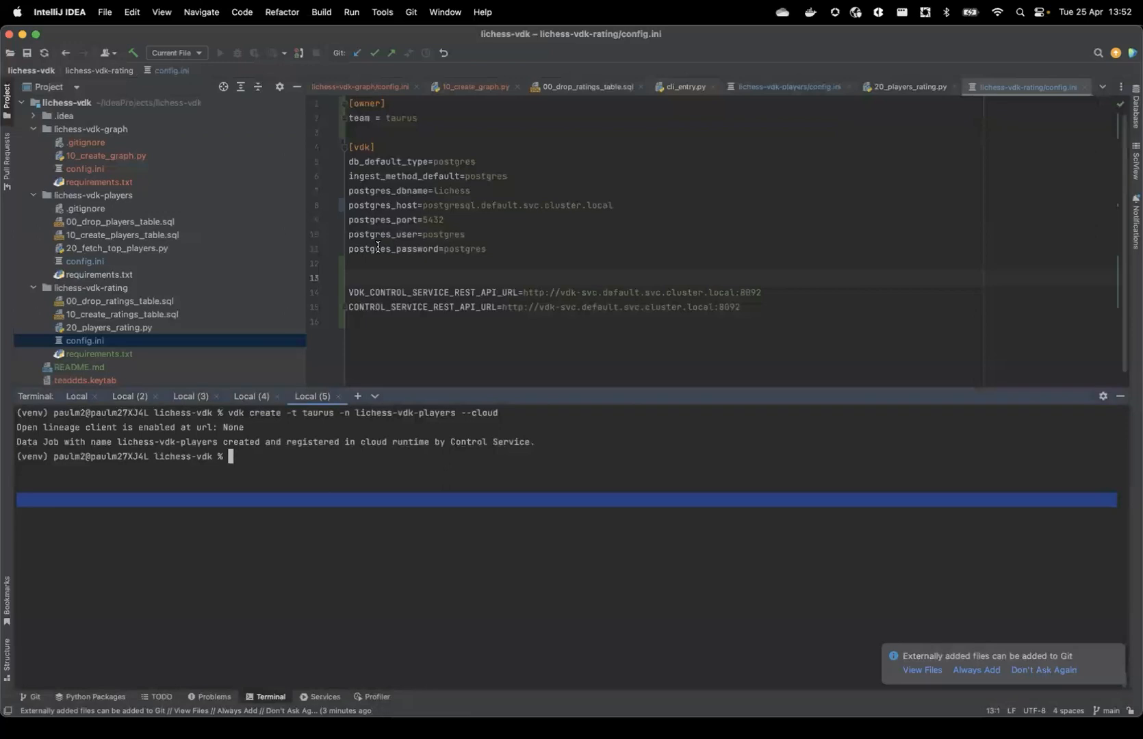
text(vdk deploy)
click(119, 195)
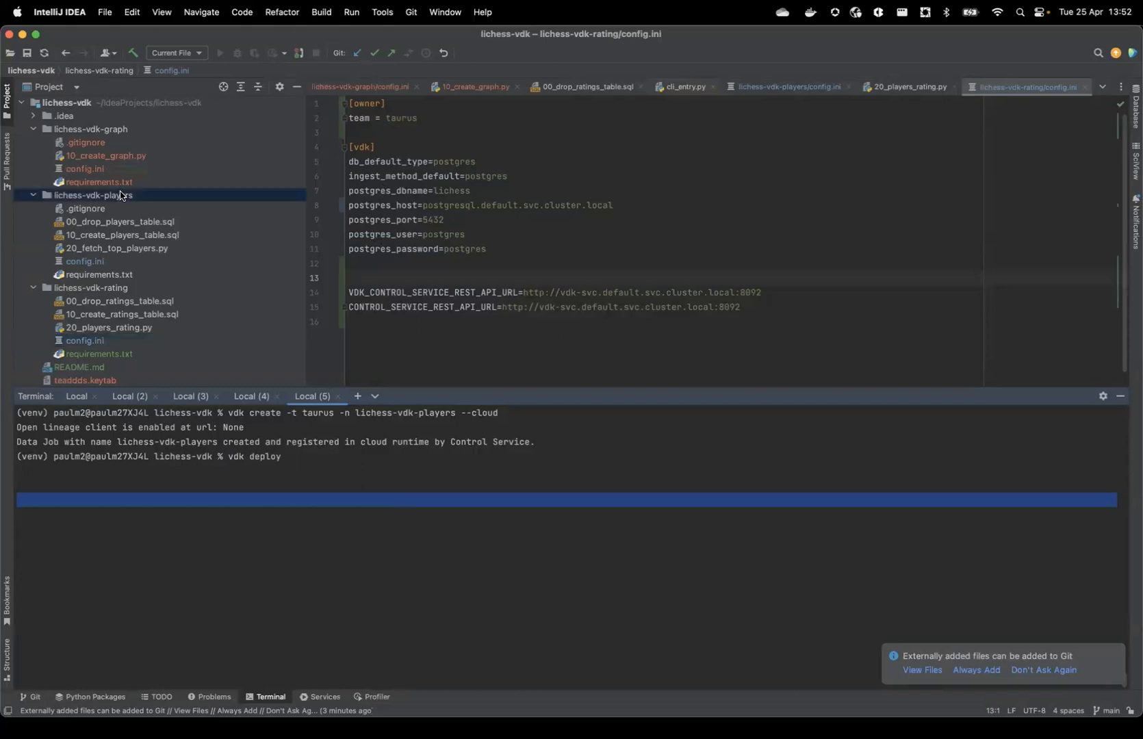
click(314, 441)
key(Return)
Deploy the job using the copied absolute path of the lichess-vdk-players folder, the default job name and the reason "for demo"
right_click(162, 196)
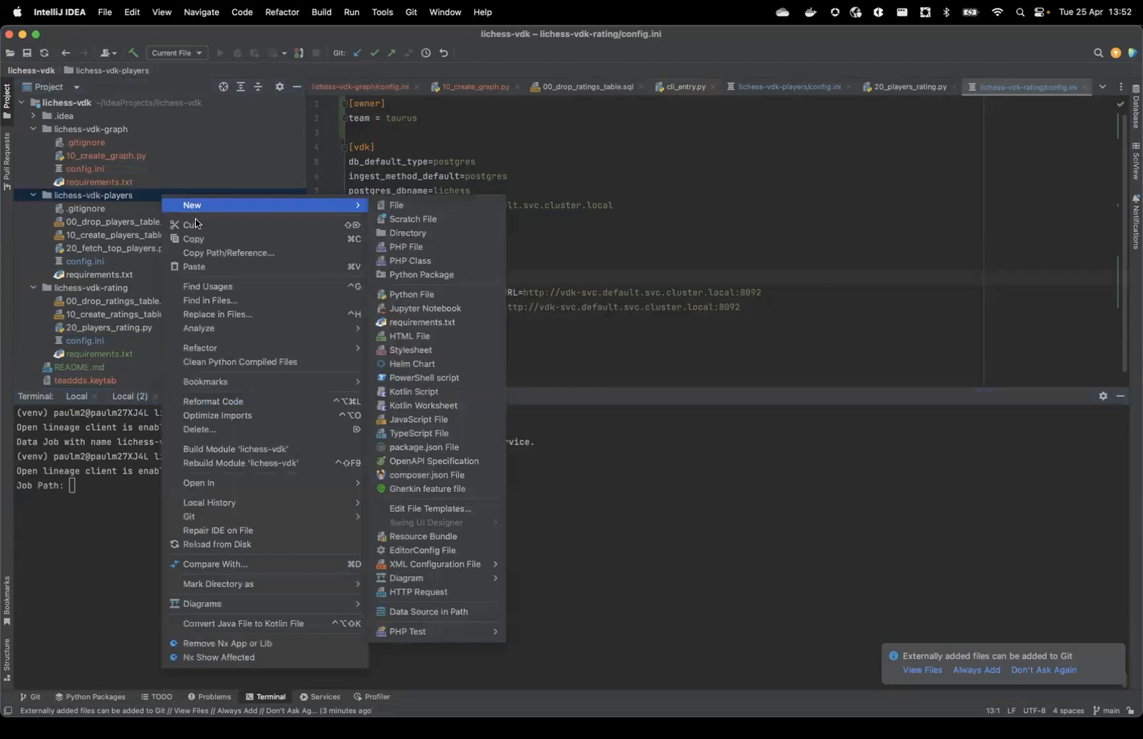
click(214, 253)
click(329, 225)
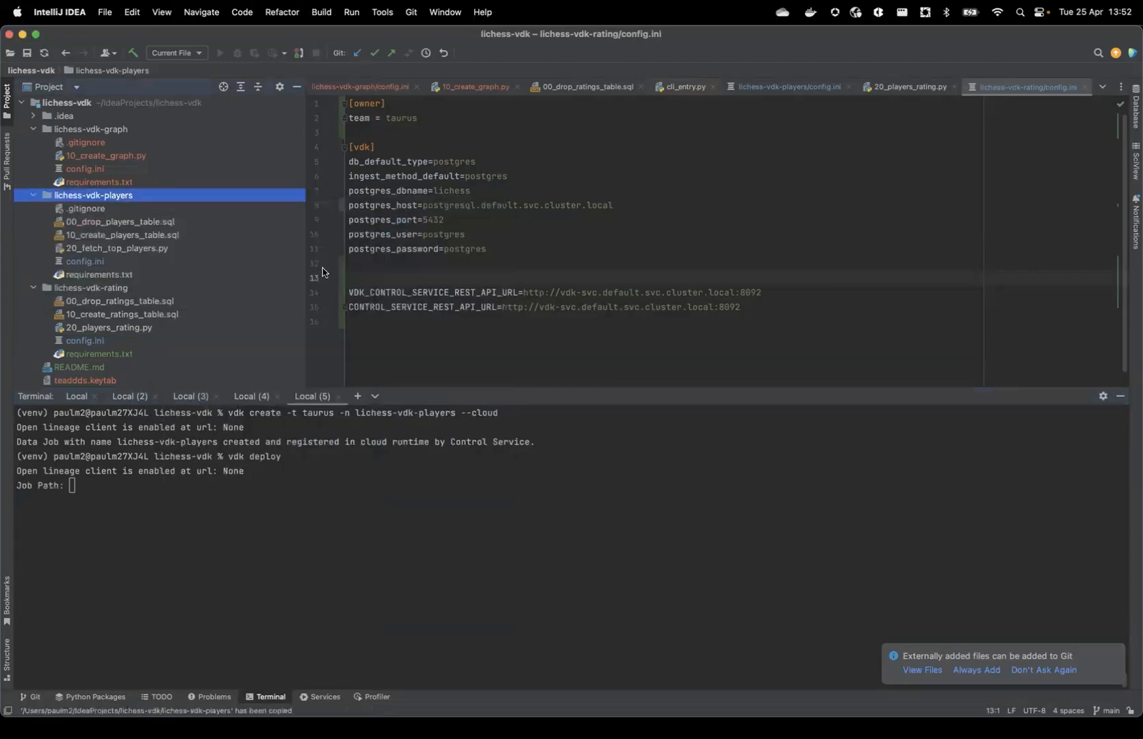
click(354, 451)
key(super+v)
key(Return)
key(Return)
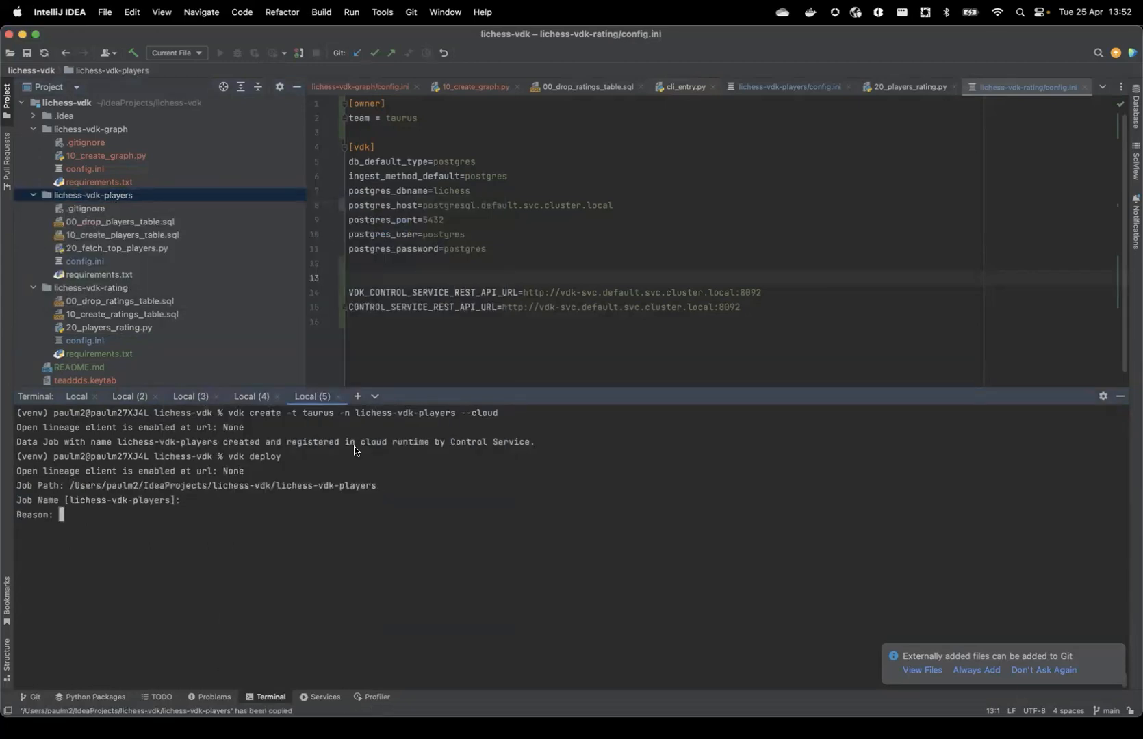
text(for demo)
key(Return)
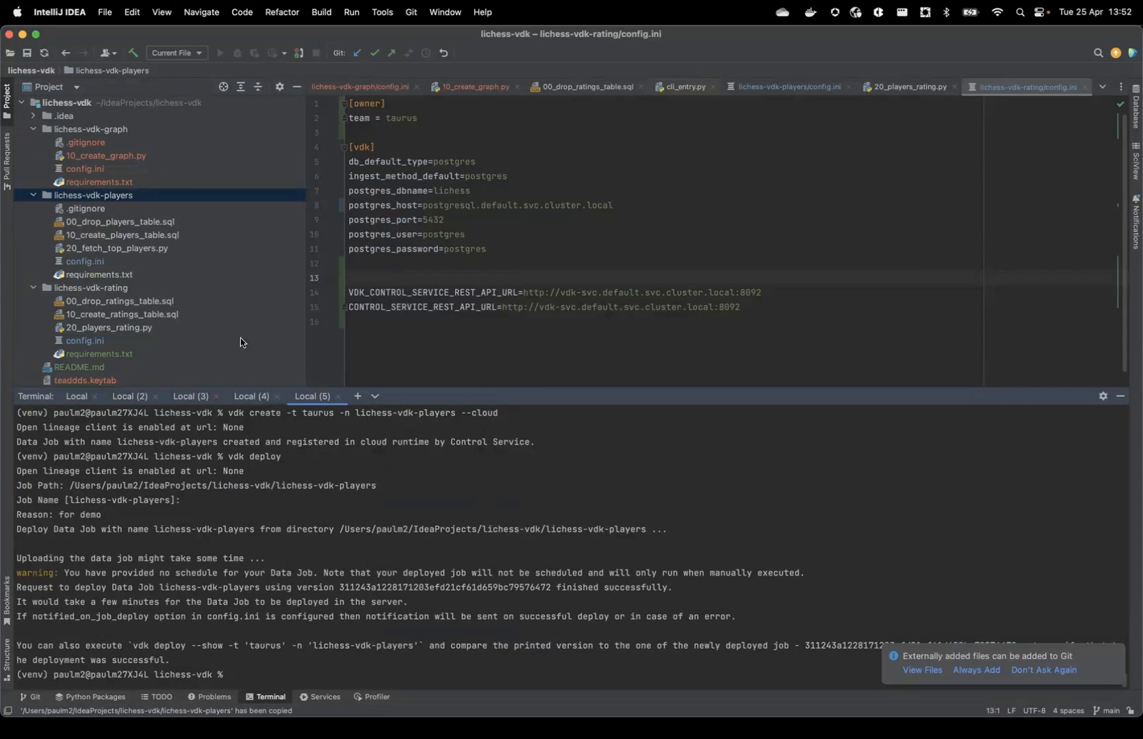
Switch to Lens and check the builder pod for lichess-vdk-players in the kind-vdk cluster's pod list
click(145, 210)
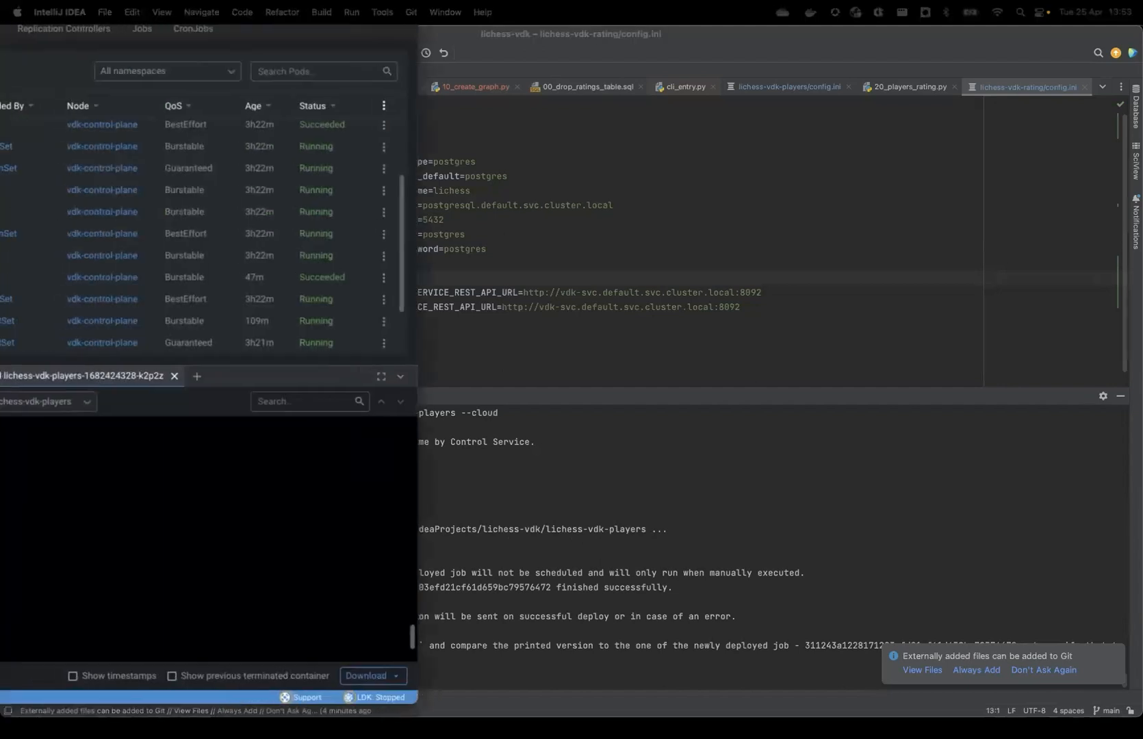
drag(0, 14, 413, 224)
scroll(286, 356, up, 3)
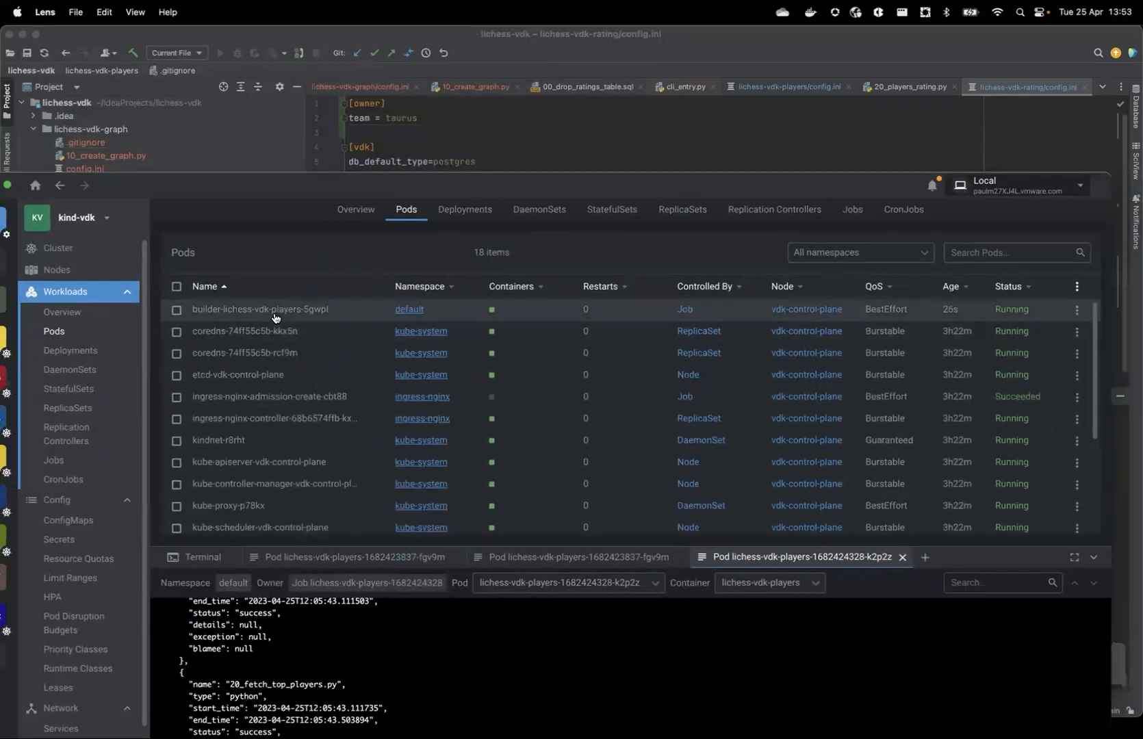
drag(313, 190, 326, 96)
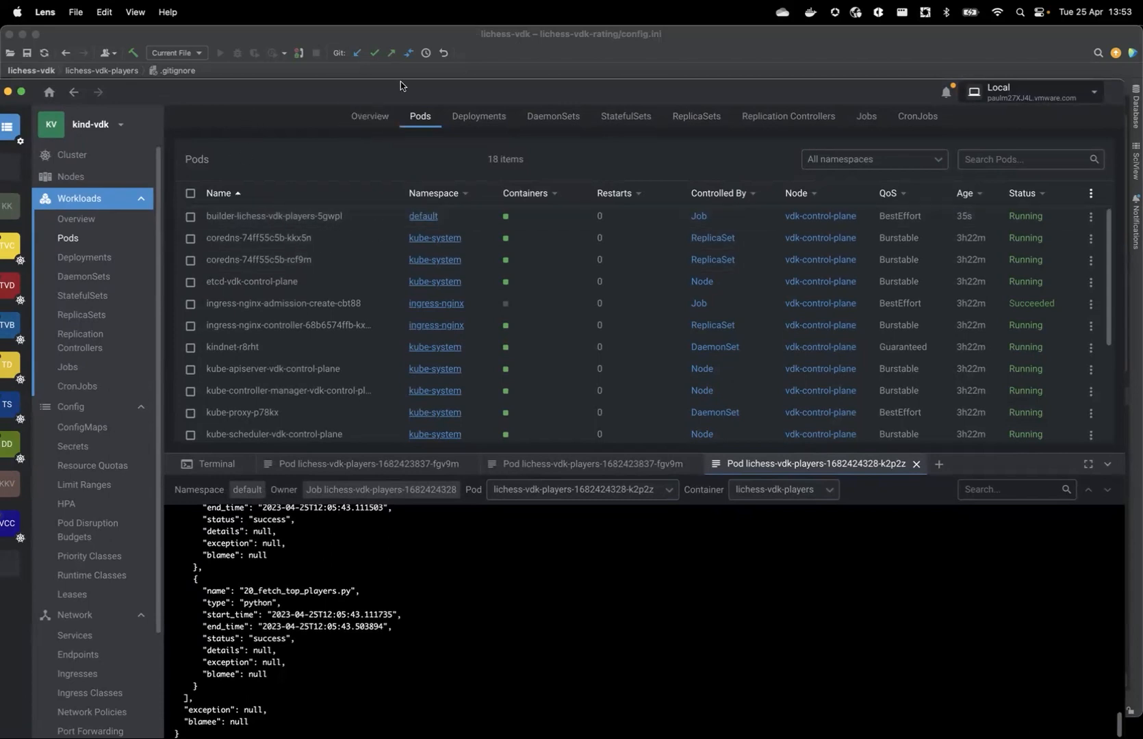
drag(414, 98, 0, 0)
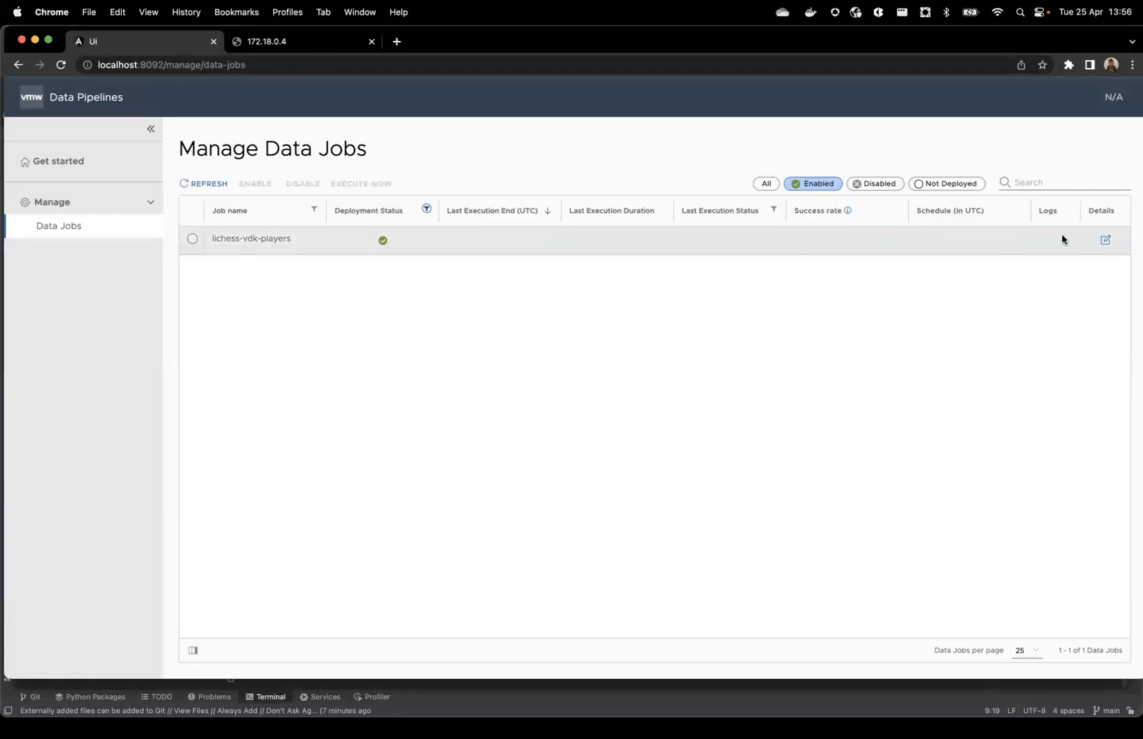
Open the details of the lichess-vdk-players job in the Chrome Data Pipelines page and execute it immediately
click(1104, 240)
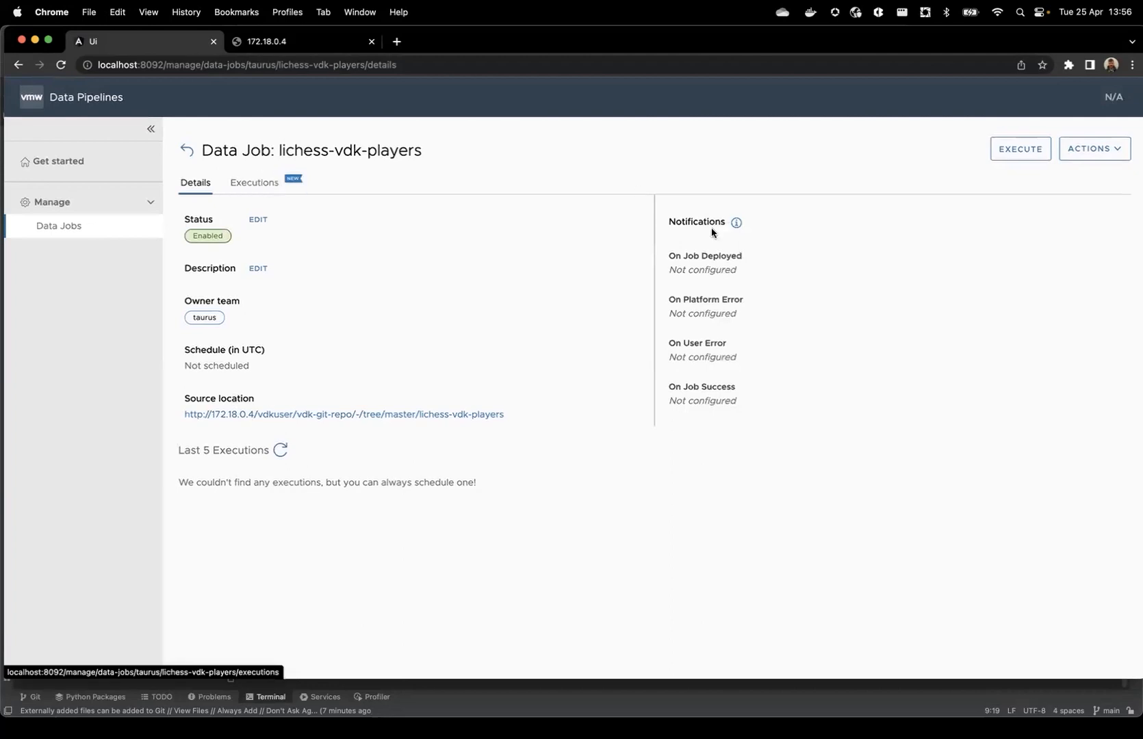
click(999, 159)
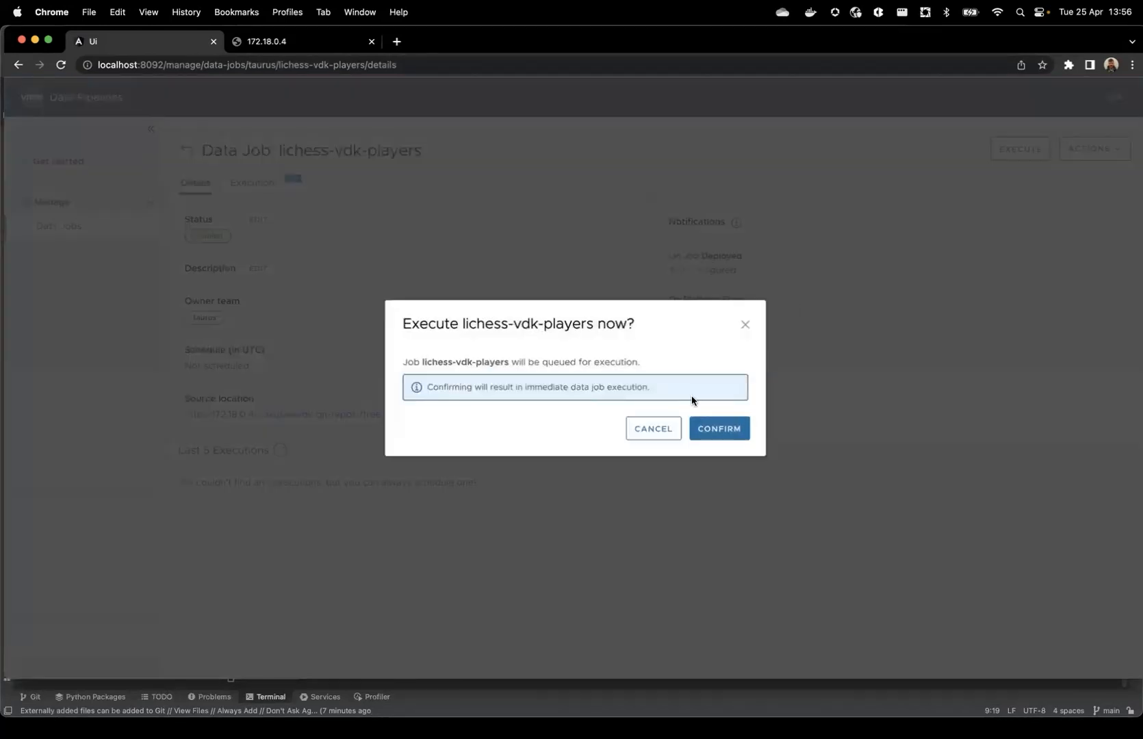
click(715, 430)
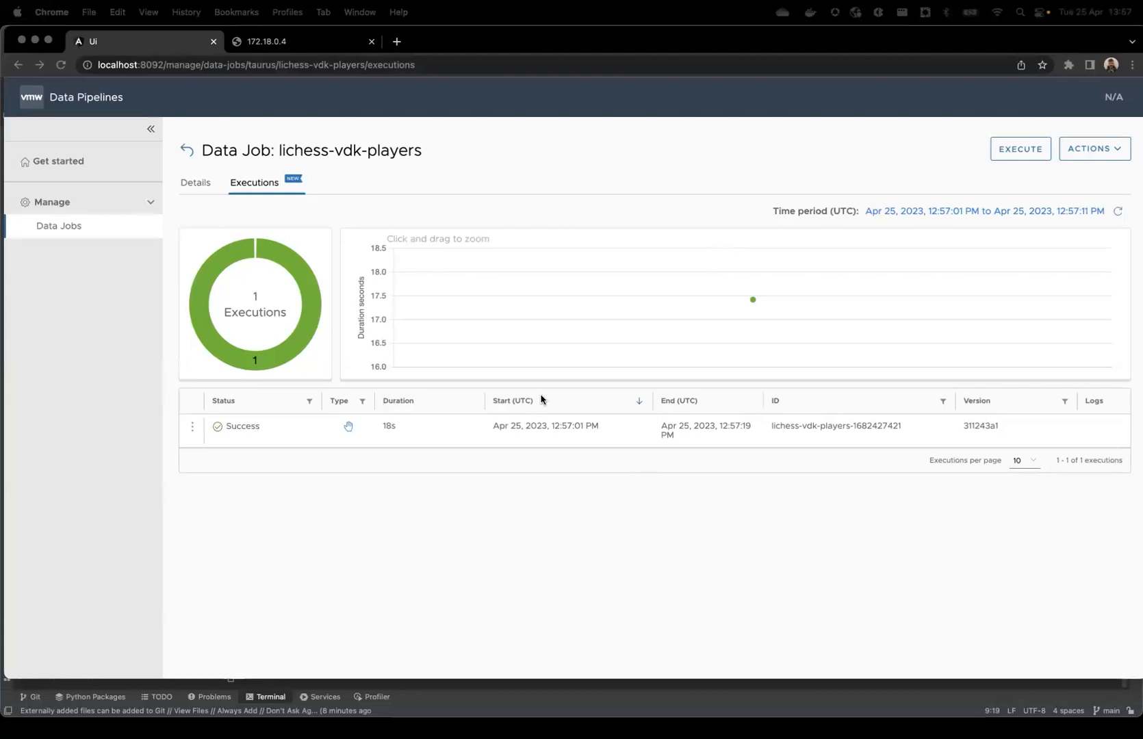
Inspect the job's execution entry and its deployment details, including version and resources, and close the details
click(248, 429)
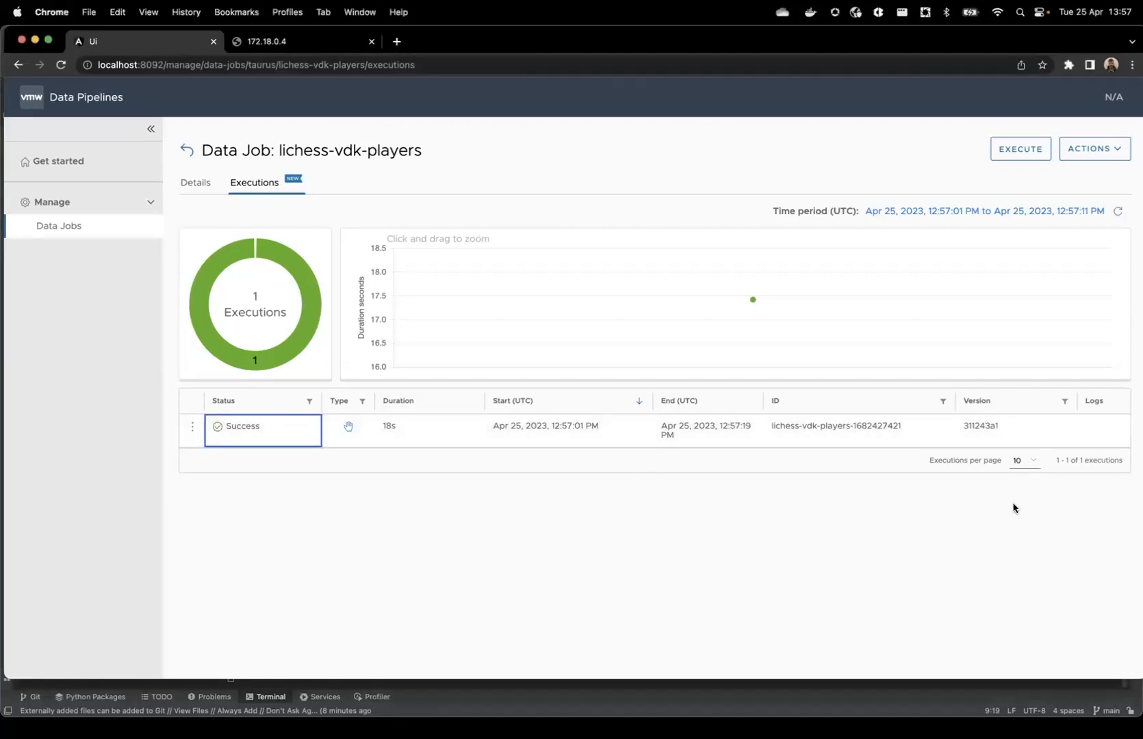
click(1090, 443)
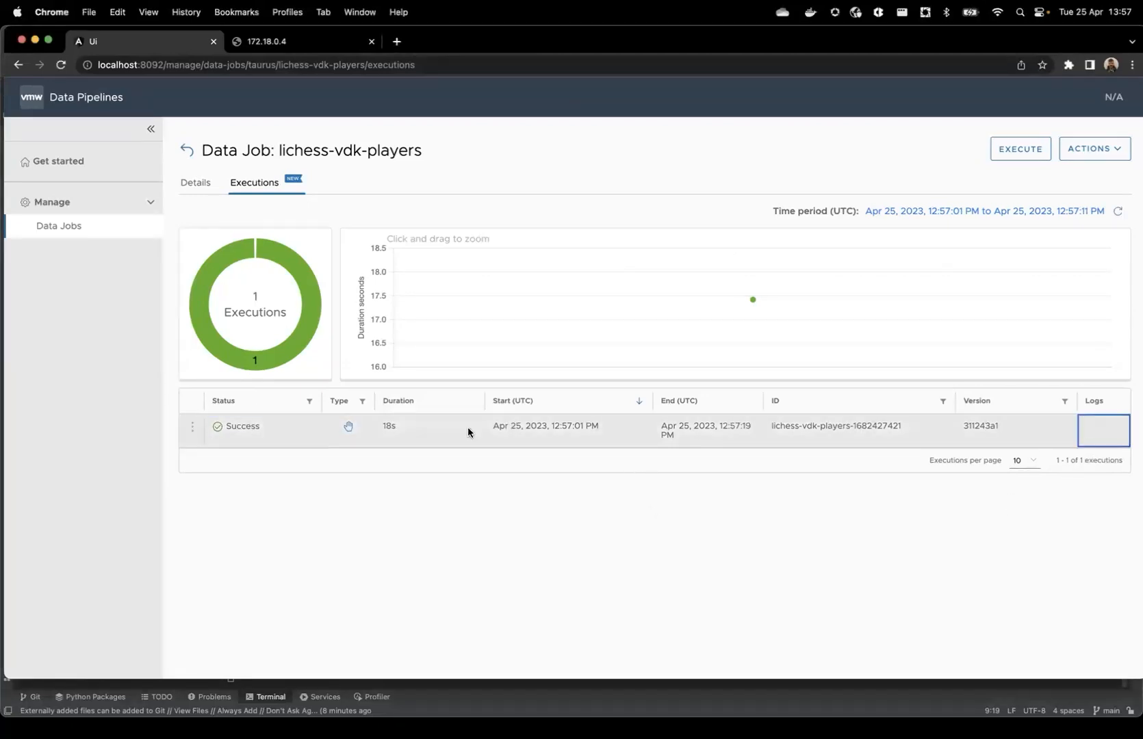
click(189, 430)
click(255, 436)
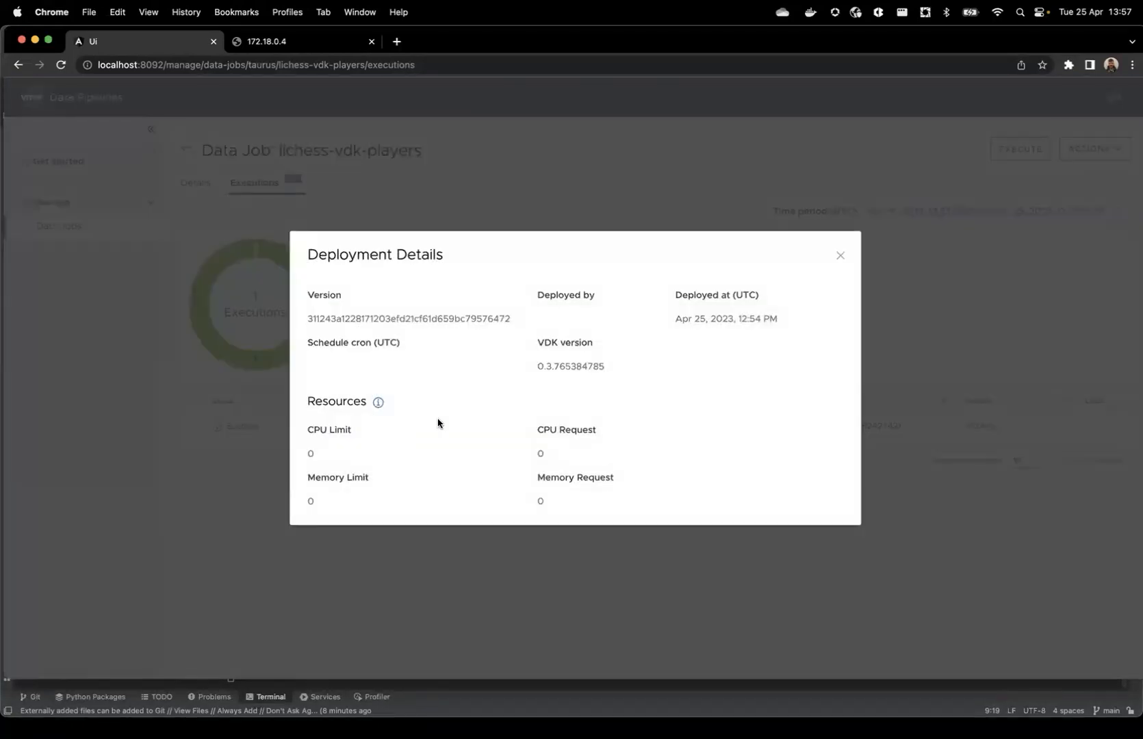
click(841, 255)
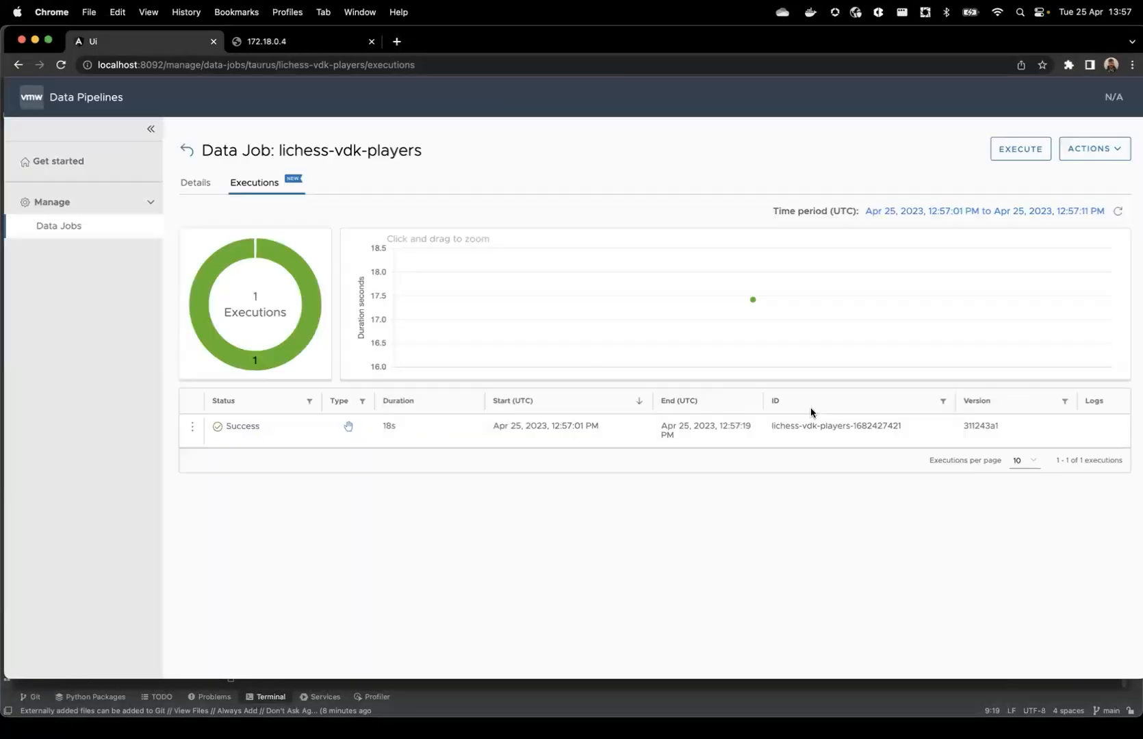
Execute lichess-vdk-players again from its details page and review its runs in the executions chart
click(195, 184)
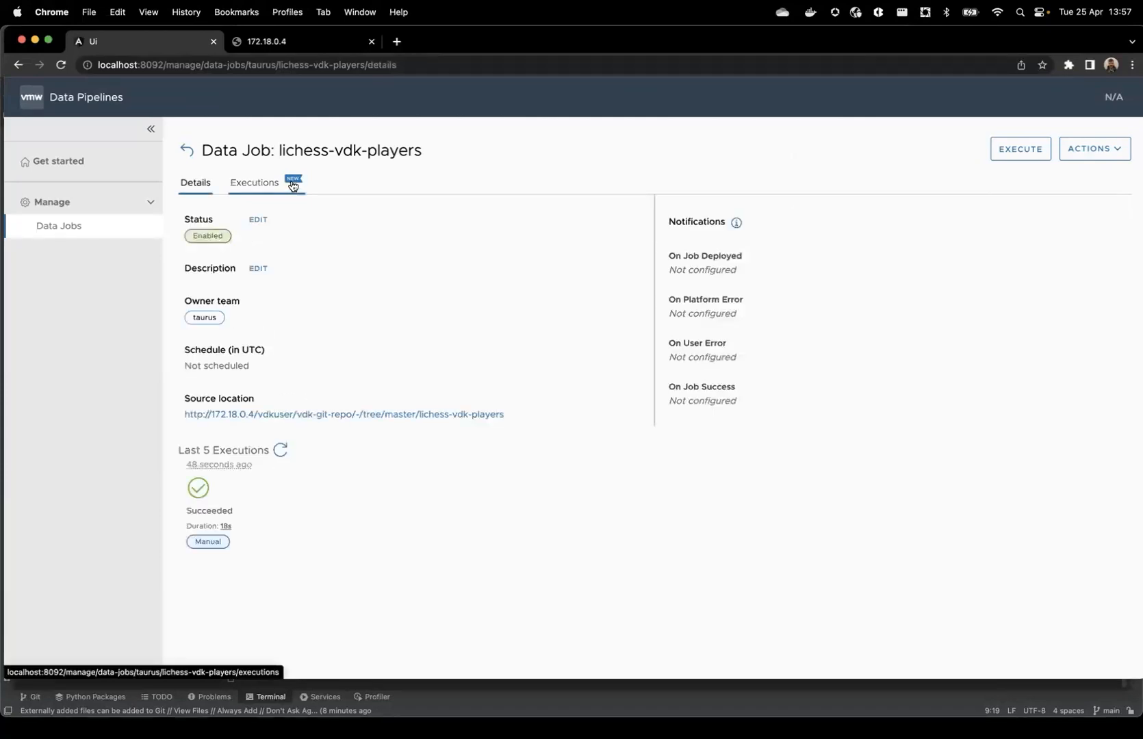
right_click(1028, 147)
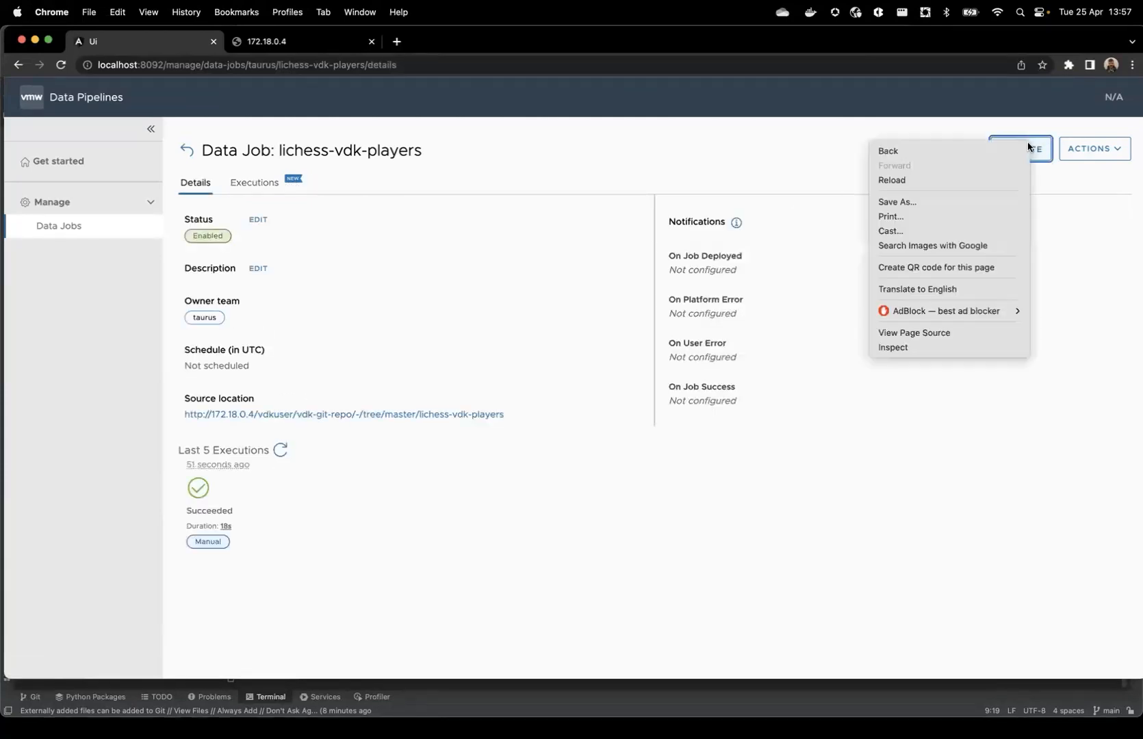
click(790, 188)
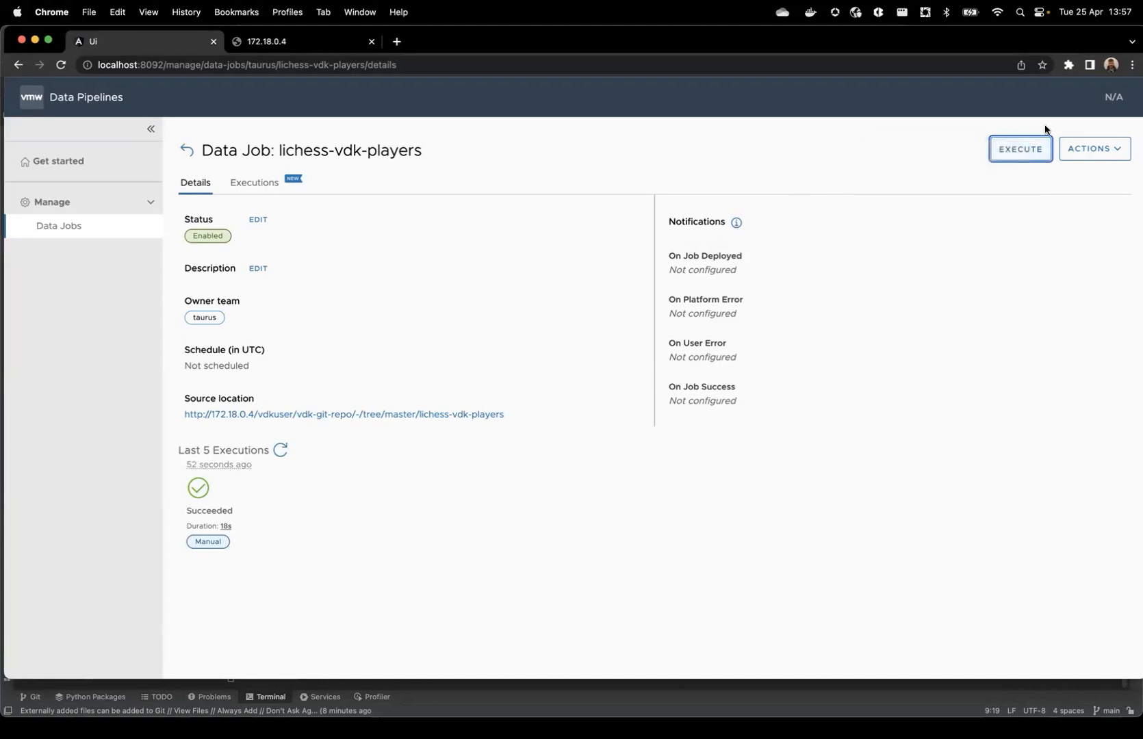
click(1016, 154)
click(718, 429)
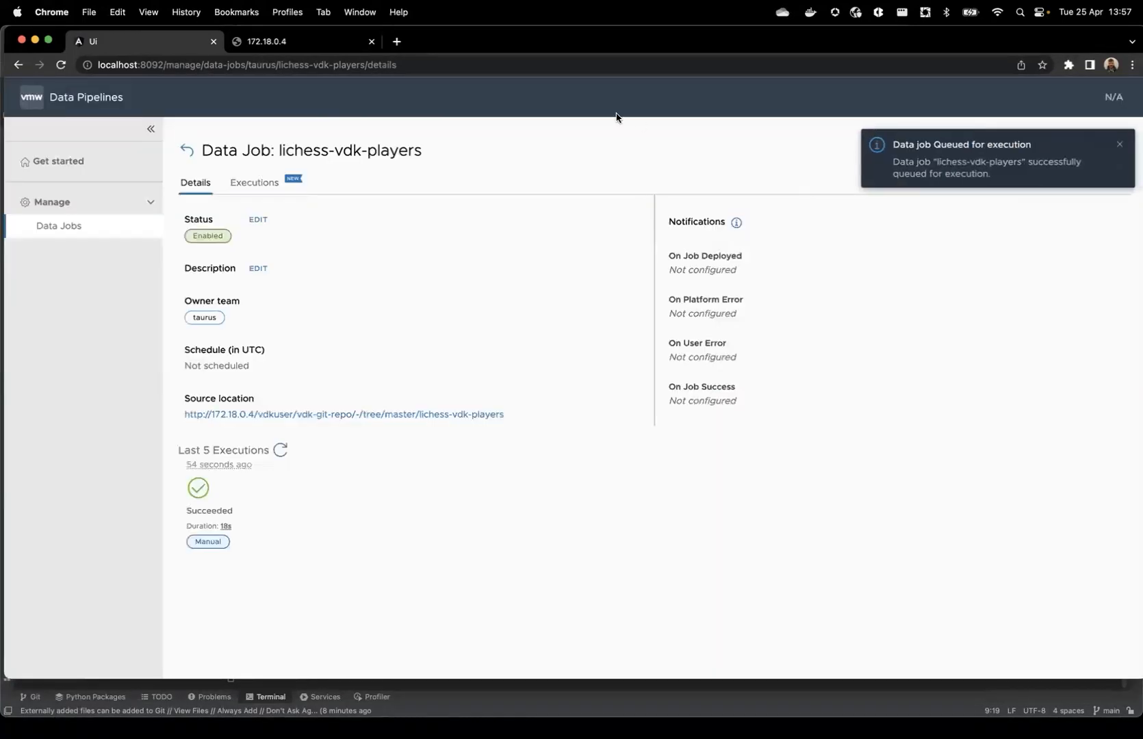
click(271, 182)
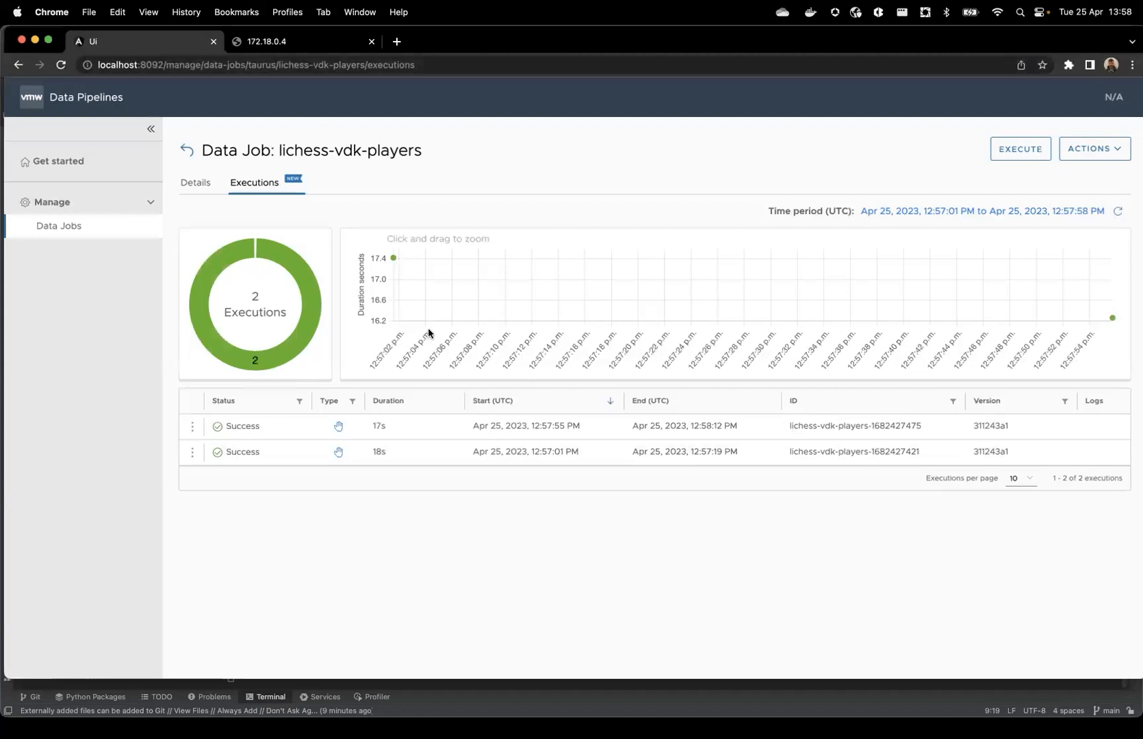
mouse_move(396, 260)
Switch to IntelliJ IDEA and open 20_players_rating.py from the lichess-vdk-rating folder
key(super+Tab)
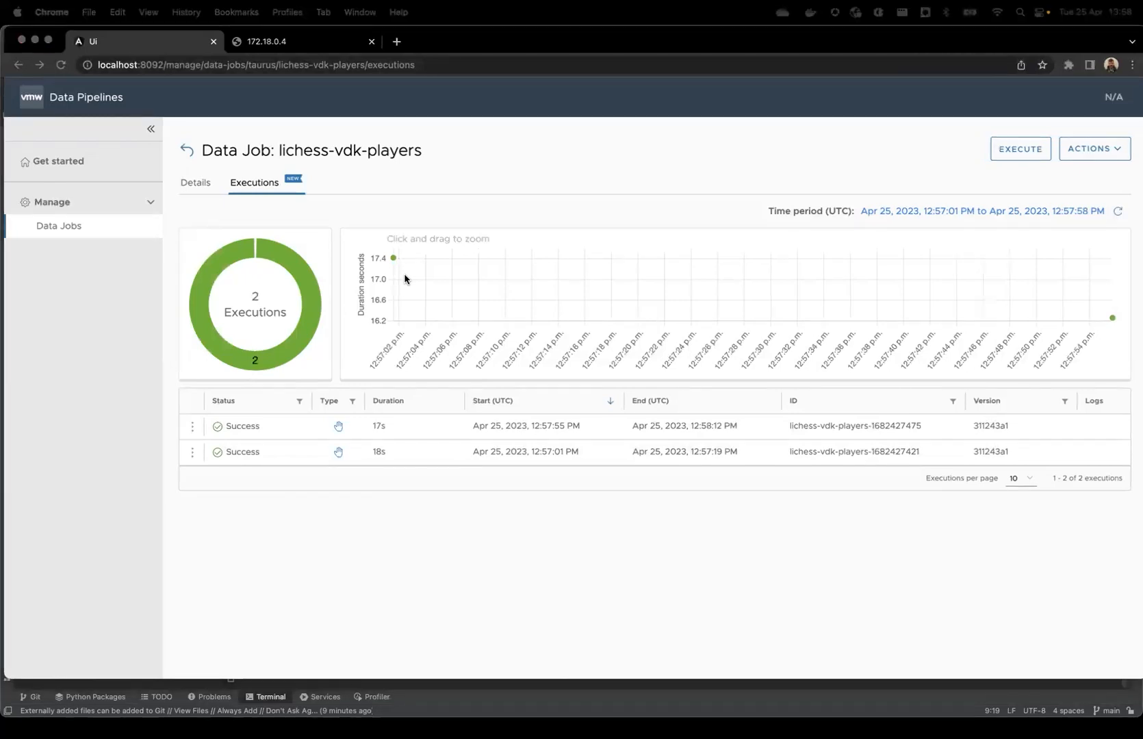
key(super+Tab)
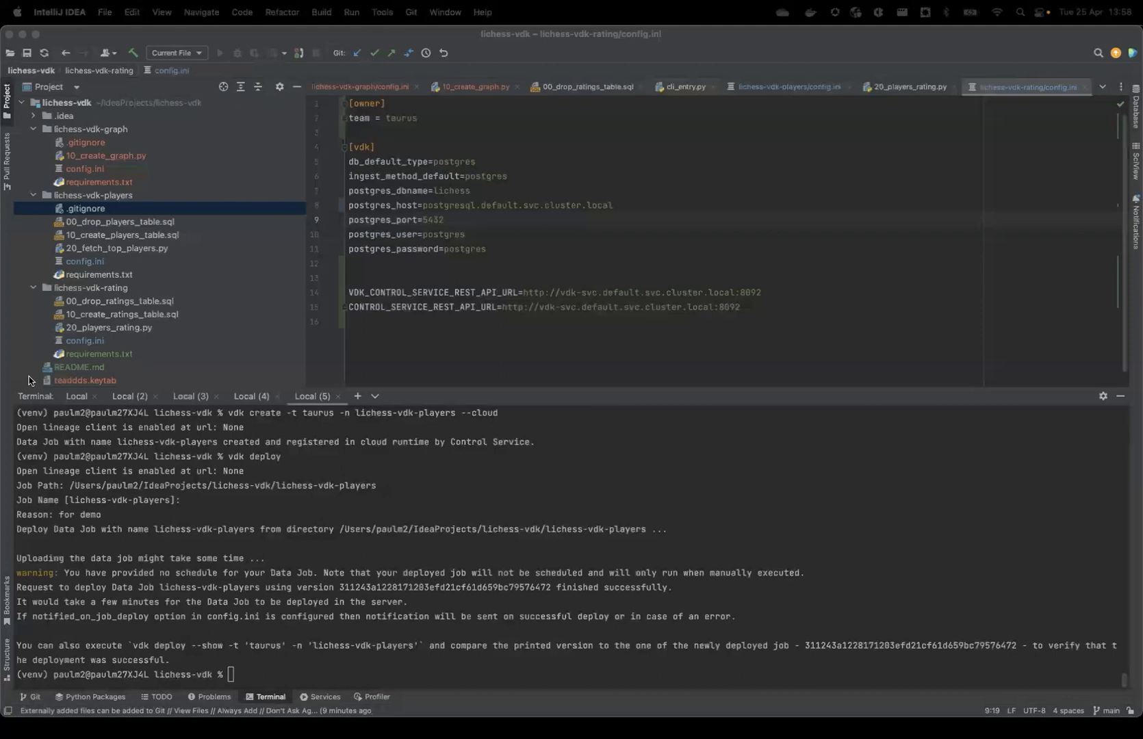
click(110, 288)
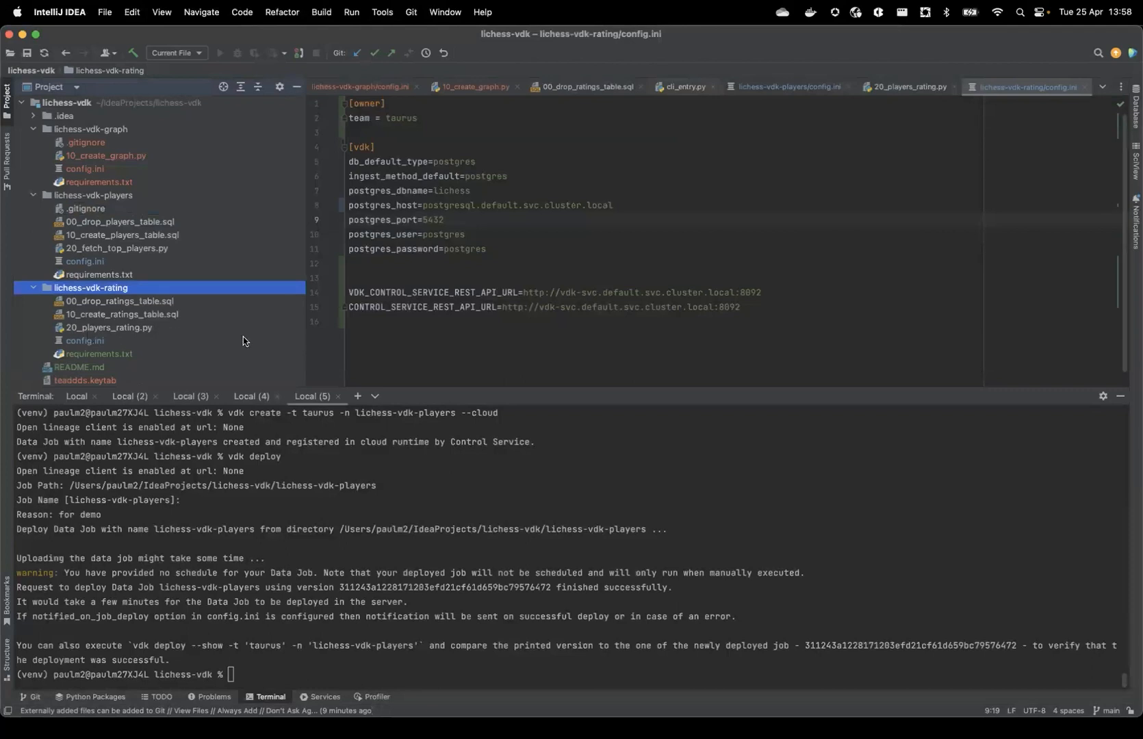
click(852, 55)
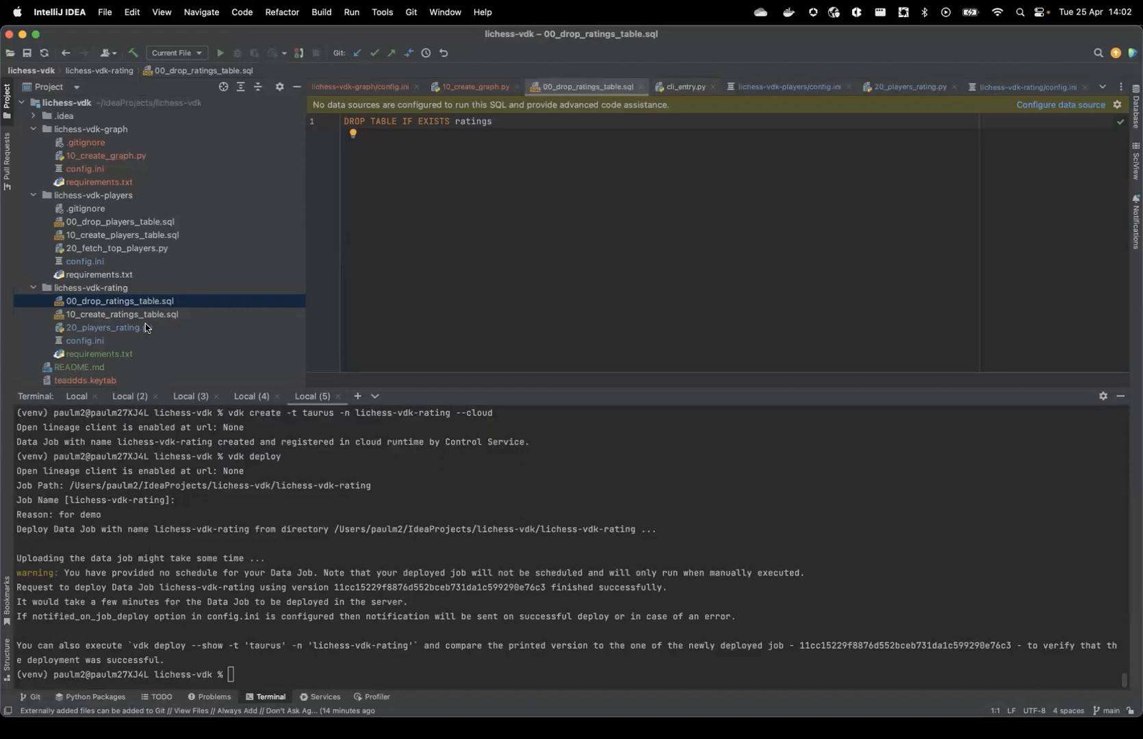
double_click(110, 328)
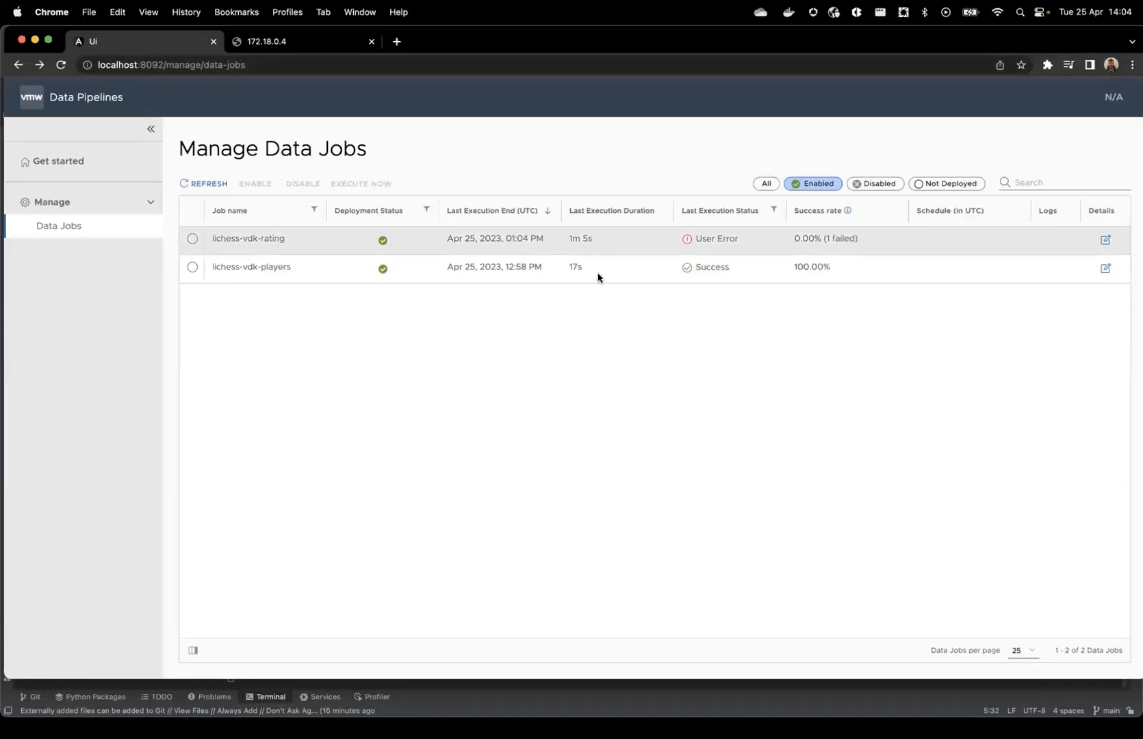
Review the job execution success rate, failing jobs and widgets on the Get started page, and return to the data jobs list
click(100, 159)
scroll(322, 301, down, 5)
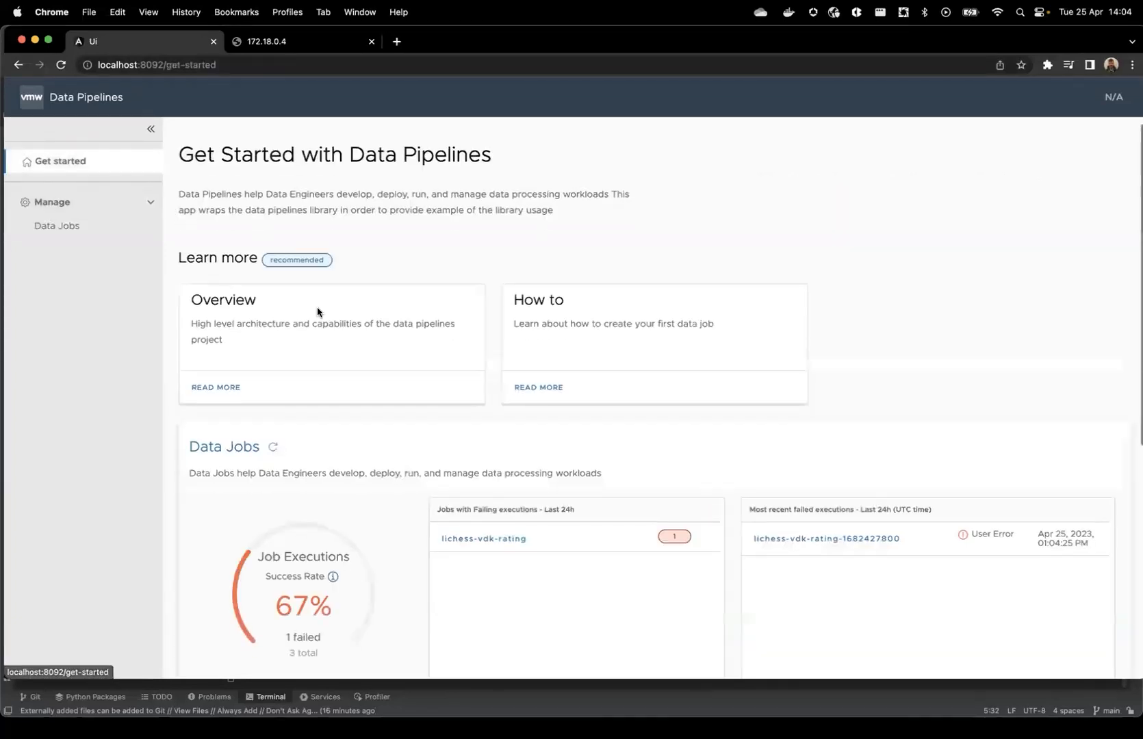
scroll(319, 265, up, 5)
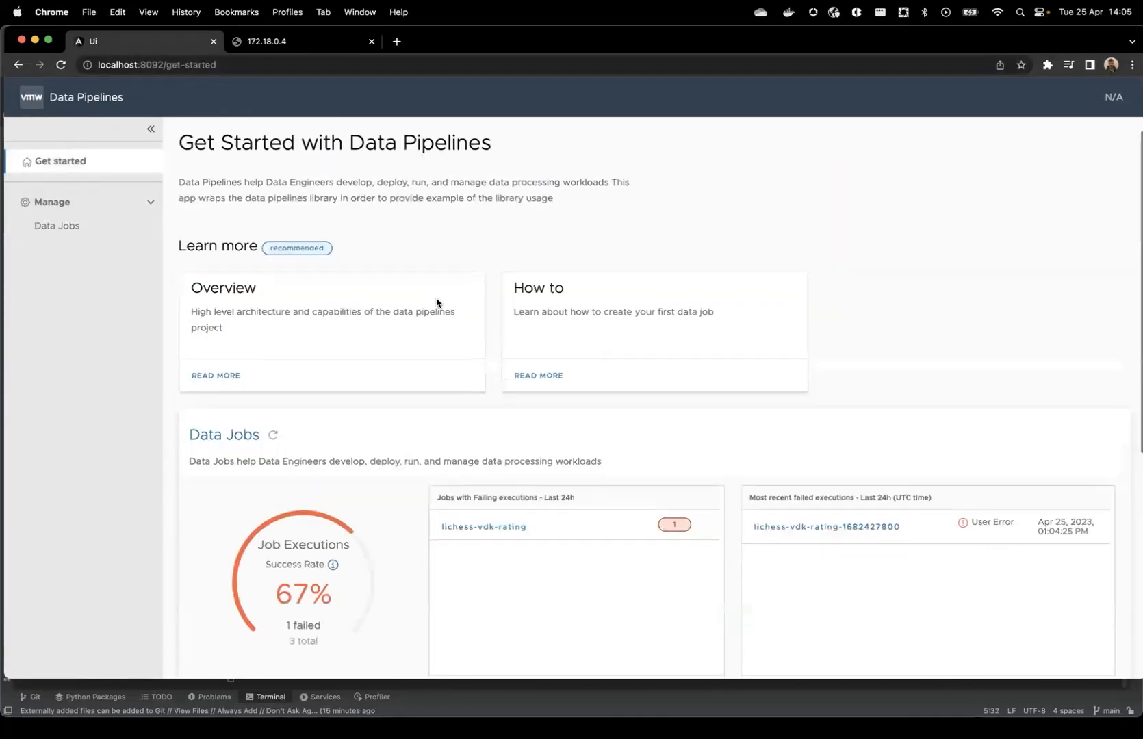
scroll(346, 385, down, 5)
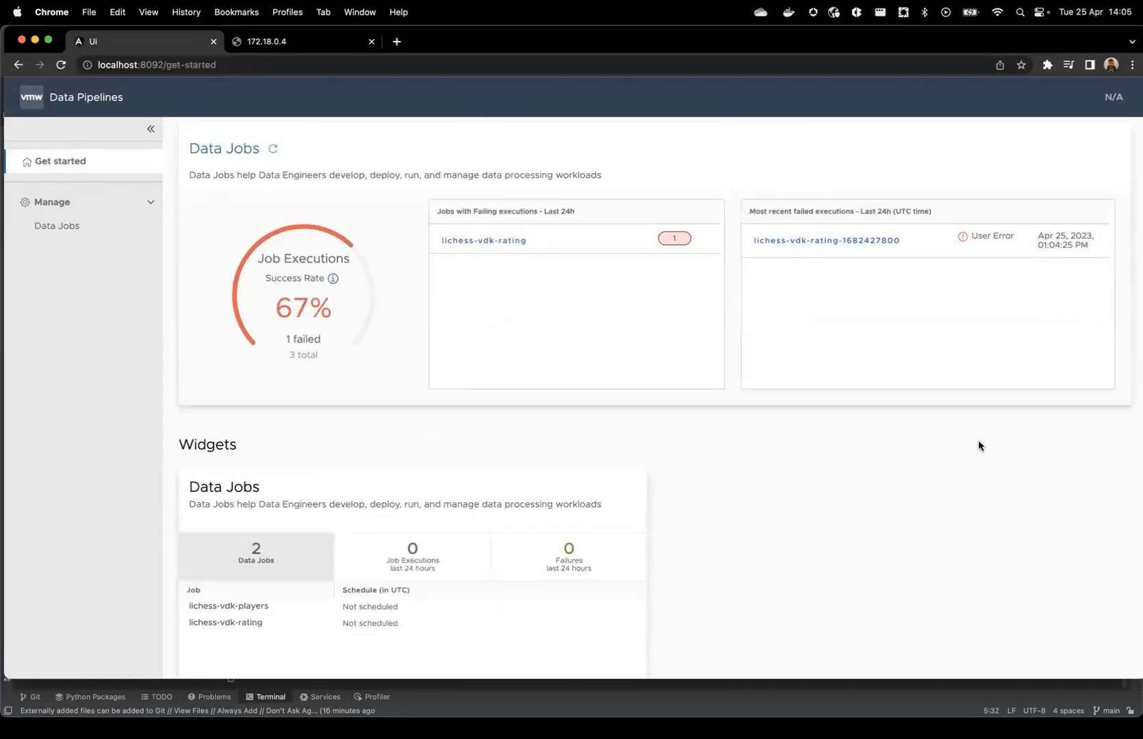
scroll(945, 445, down, 2)
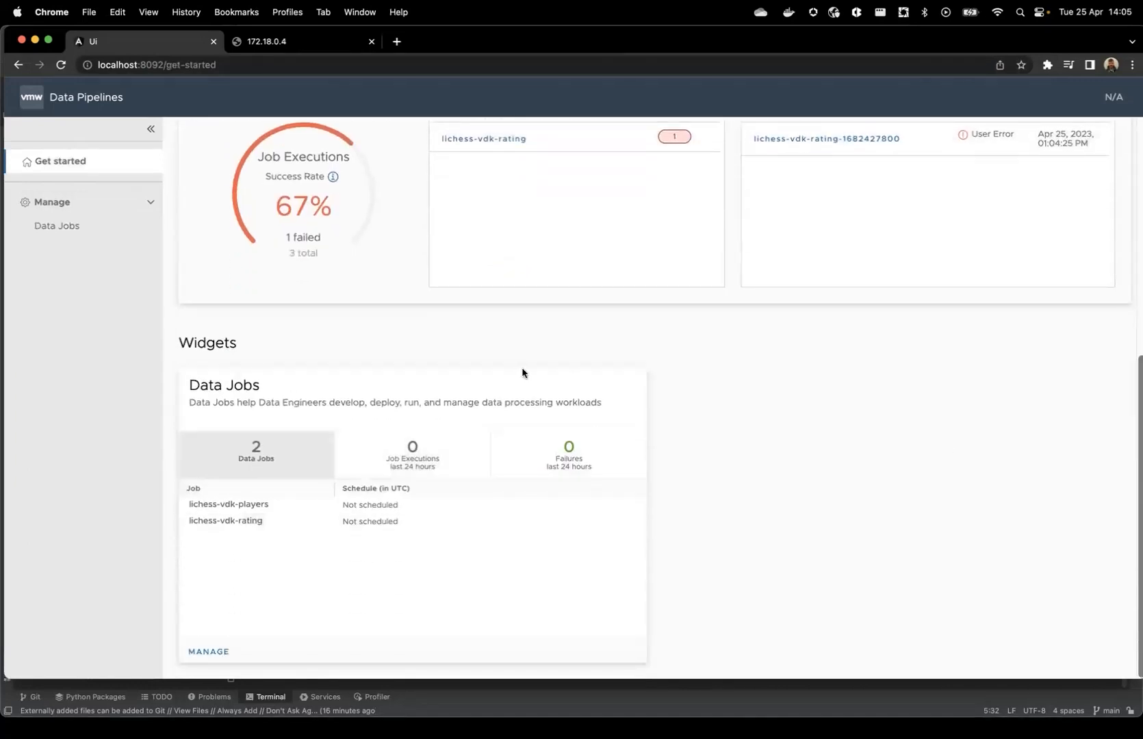
scroll(521, 373, up, 1)
scroll(520, 373, up, 5)
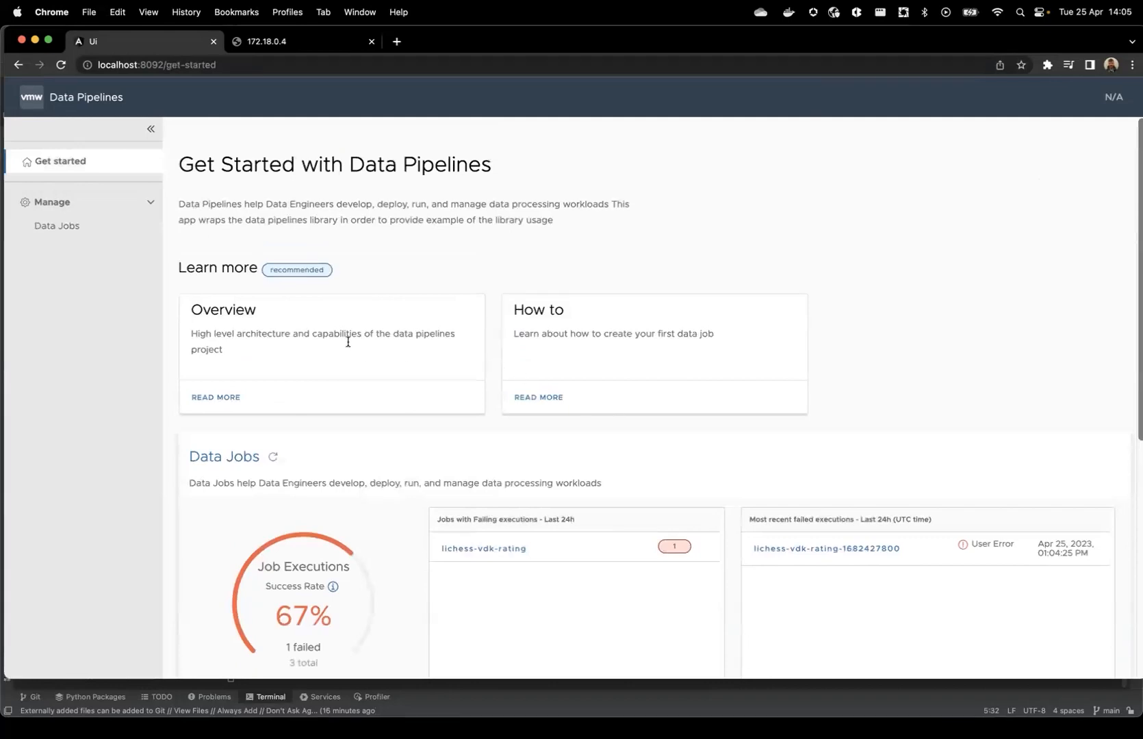
click(69, 225)
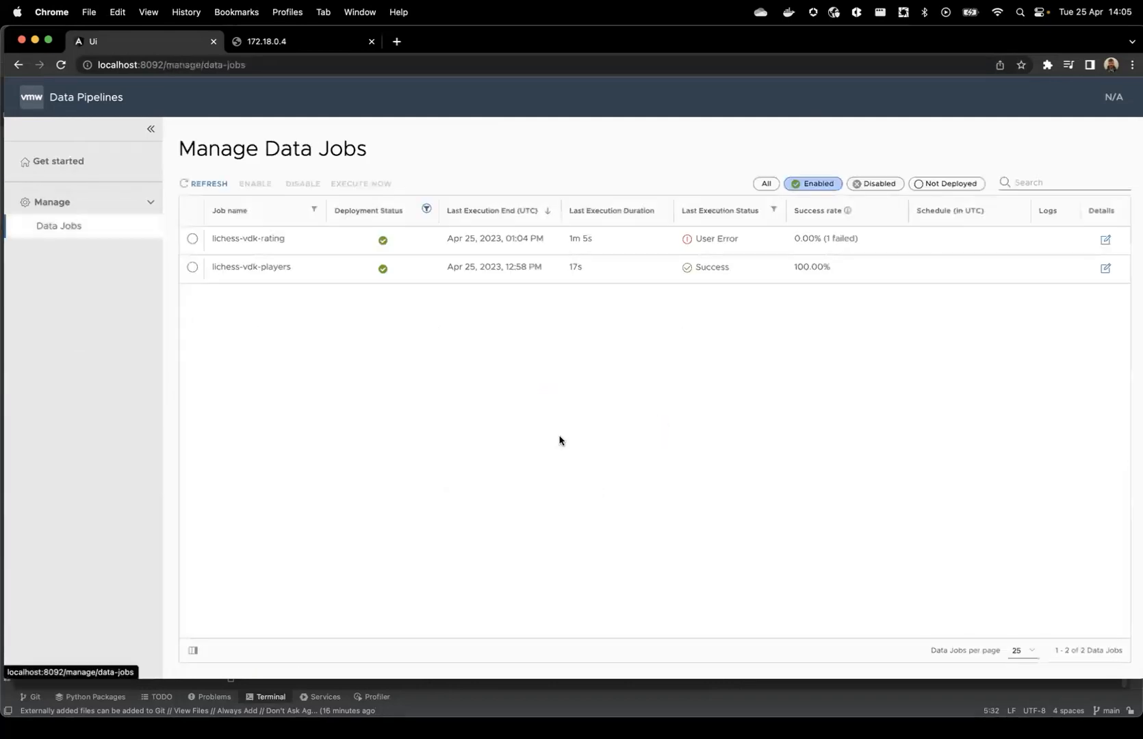